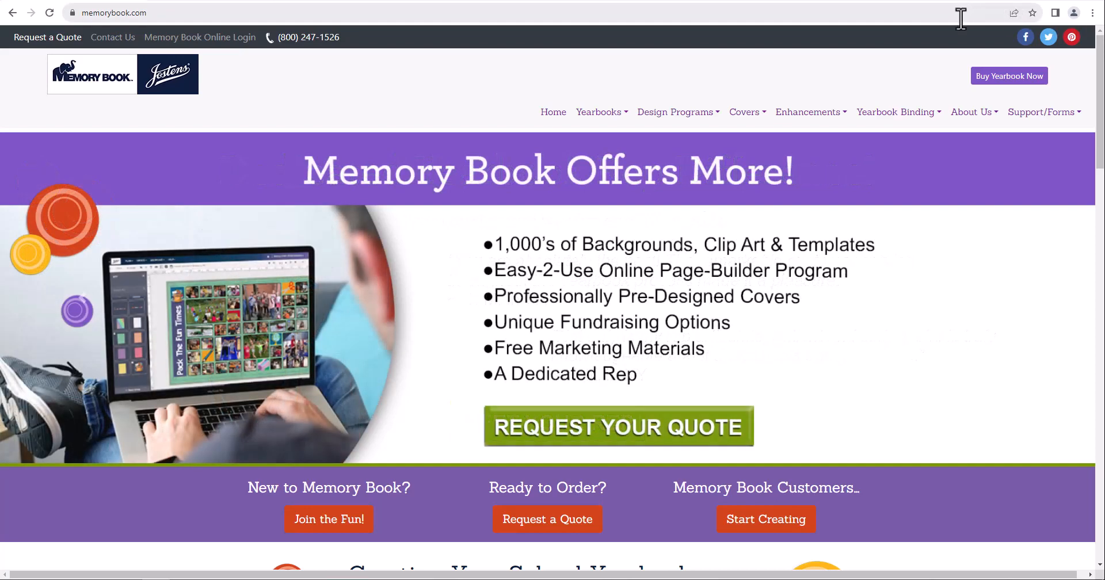
Step: Set the login year to 2024 and log in to the yearbook creation site with the saved credentials
{"action": "mouse_move", "coordinate": [757, 117]}
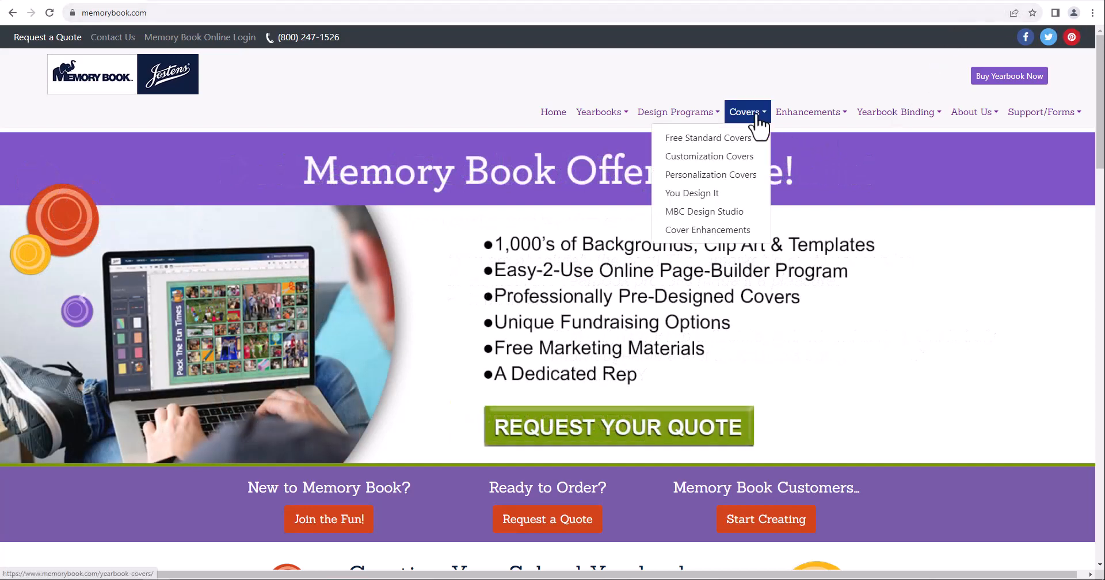
{"action": "mouse_move", "coordinate": [1021, 118]}
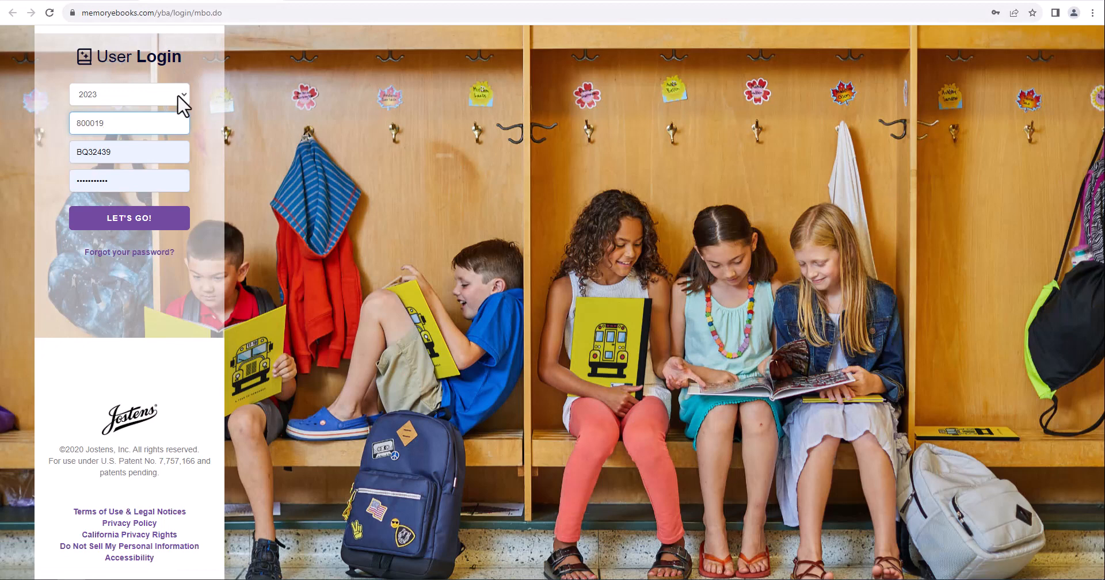
{"action": "left_click", "coordinate": [177, 95]}
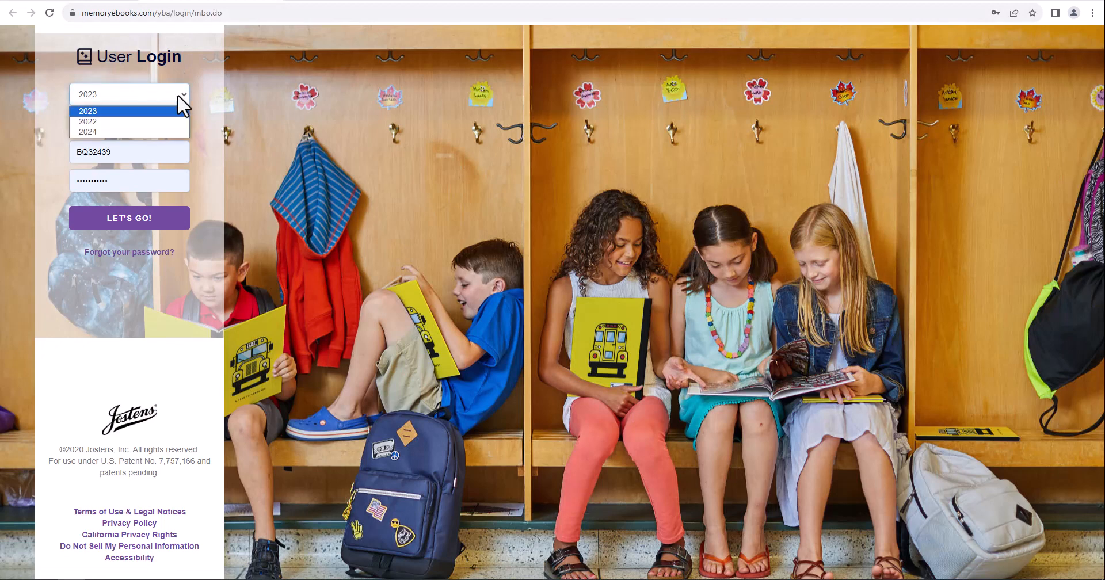
{"action": "left_click", "coordinate": [101, 132]}
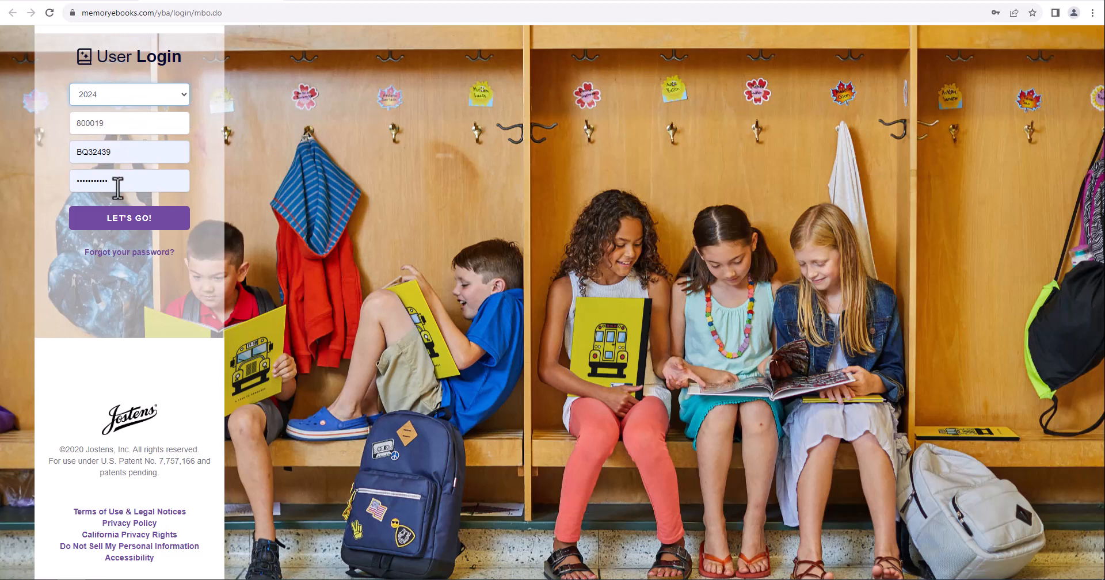
{"action": "left_click", "coordinate": [123, 214]}
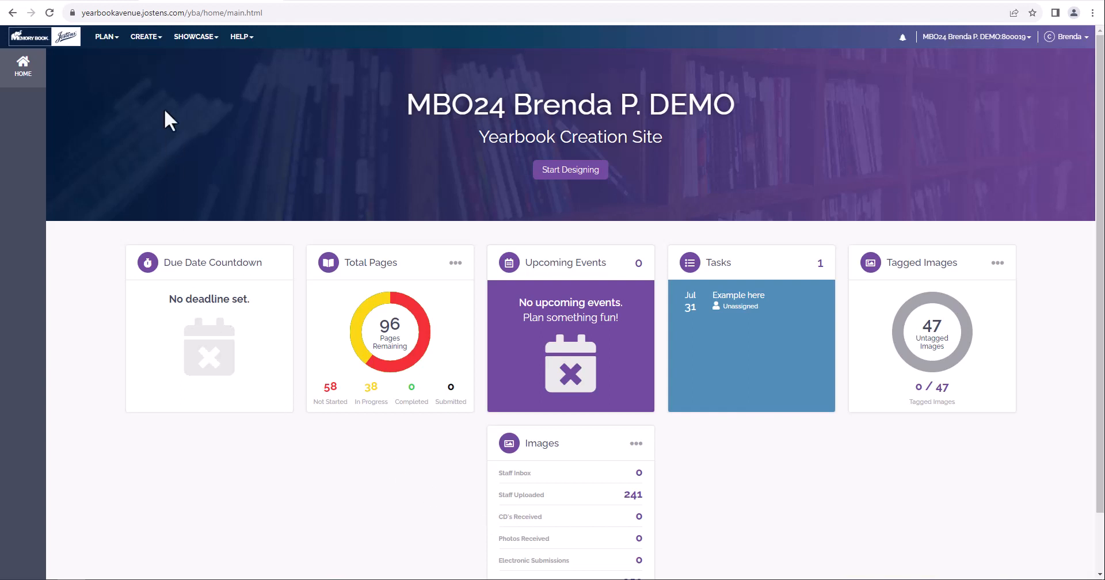
Step: Open the Page Ladder Beta and display its section labels
{"action": "left_click", "coordinate": [143, 47]}
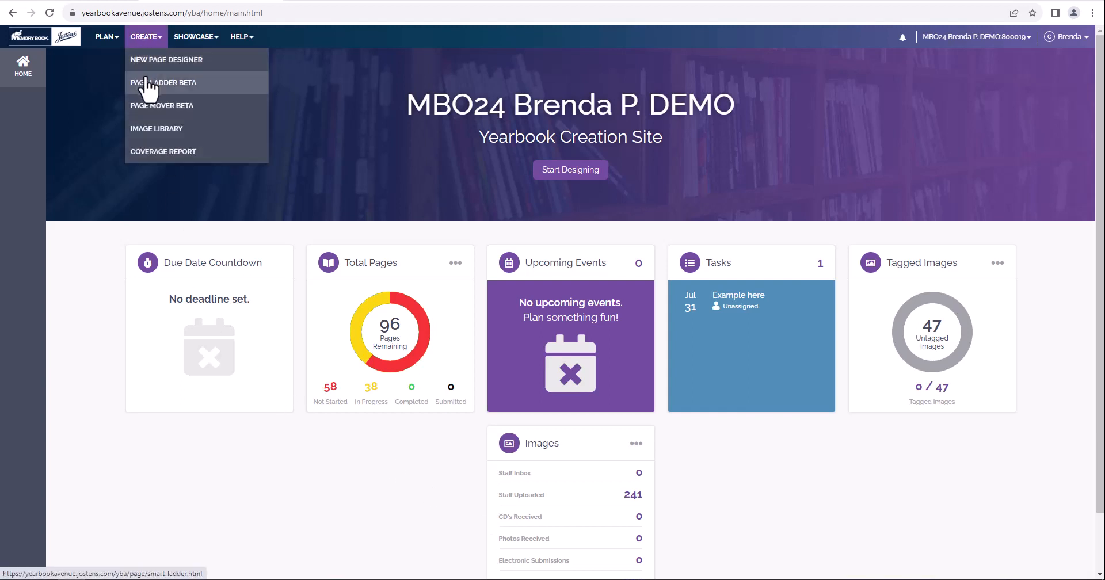
{"action": "left_click", "coordinate": [147, 84]}
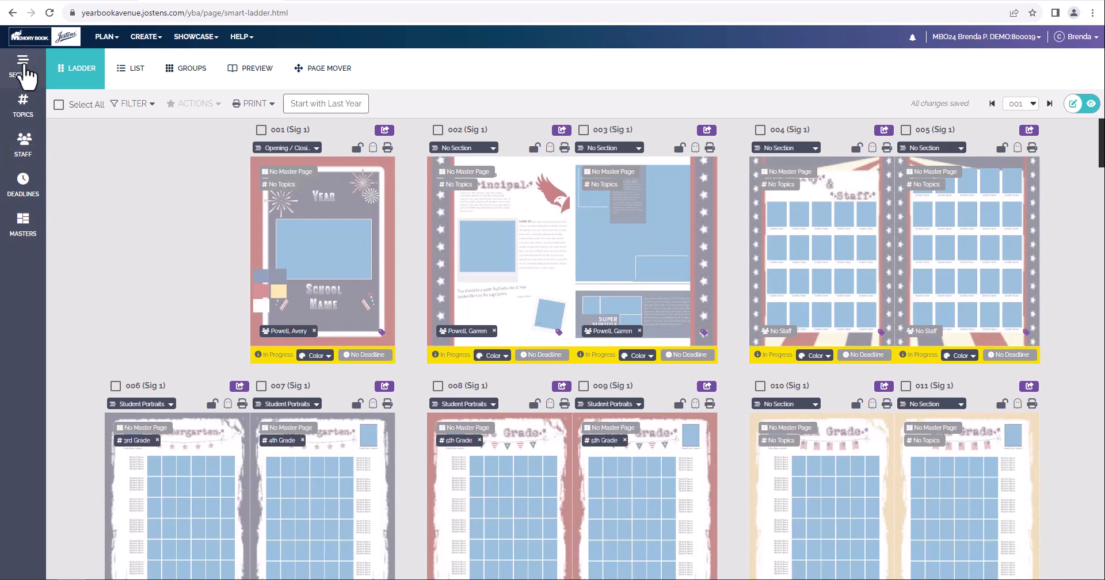
{"action": "left_click", "coordinate": [24, 66]}
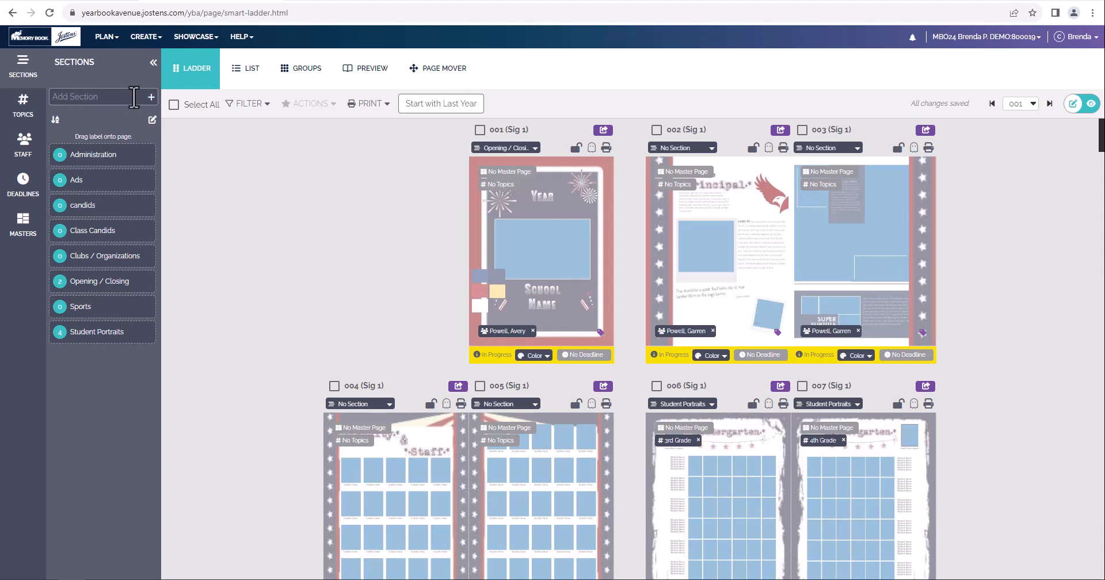
Step: Delete the "candids" section from the section labels and finish editing the list
{"action": "left_click", "coordinate": [133, 96]}
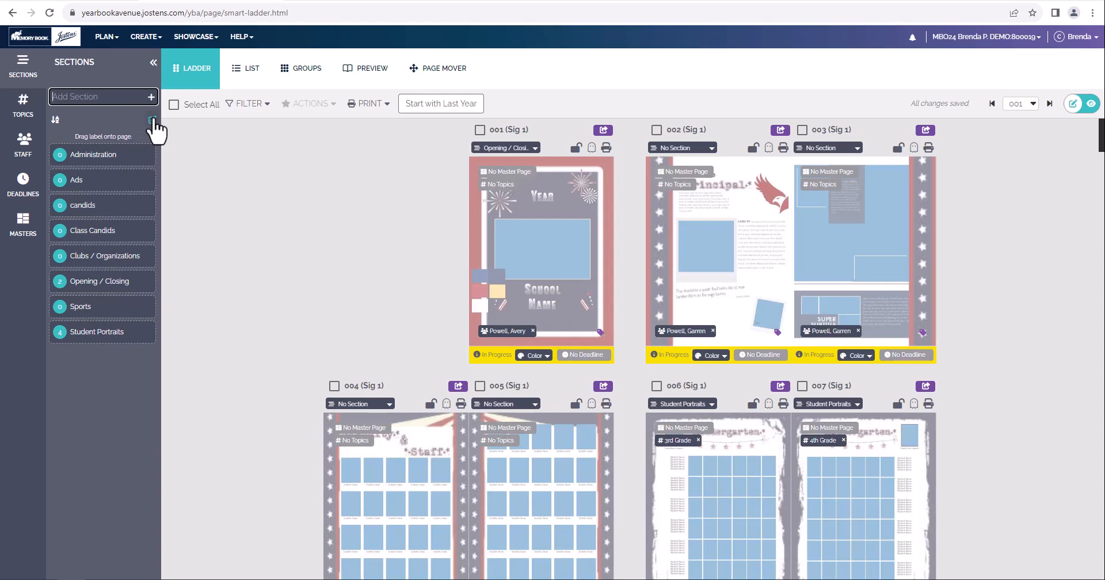
{"action": "left_click", "coordinate": [152, 119]}
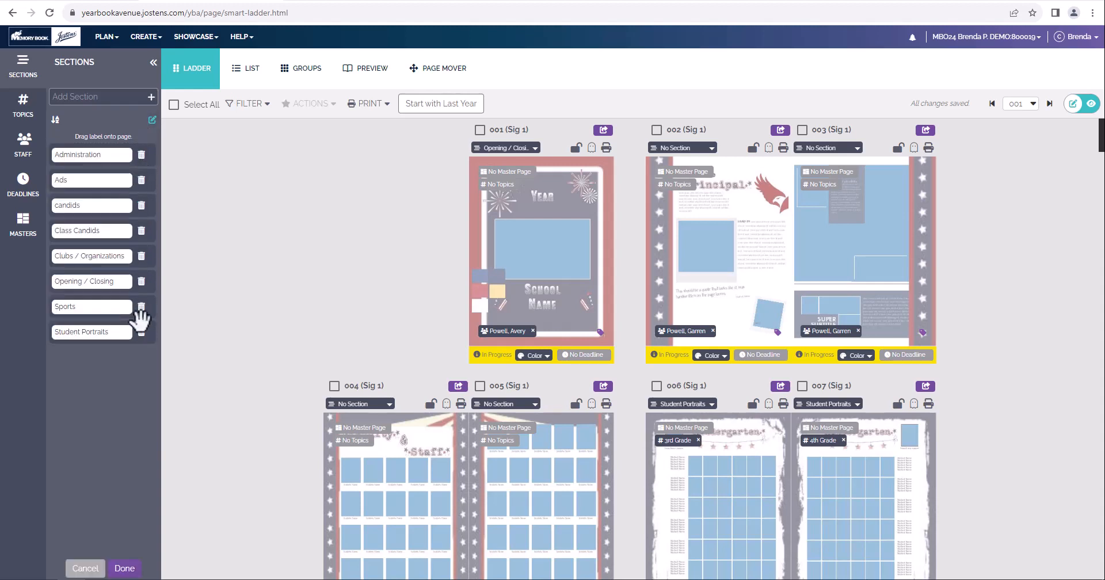
{"action": "left_click", "coordinate": [141, 206]}
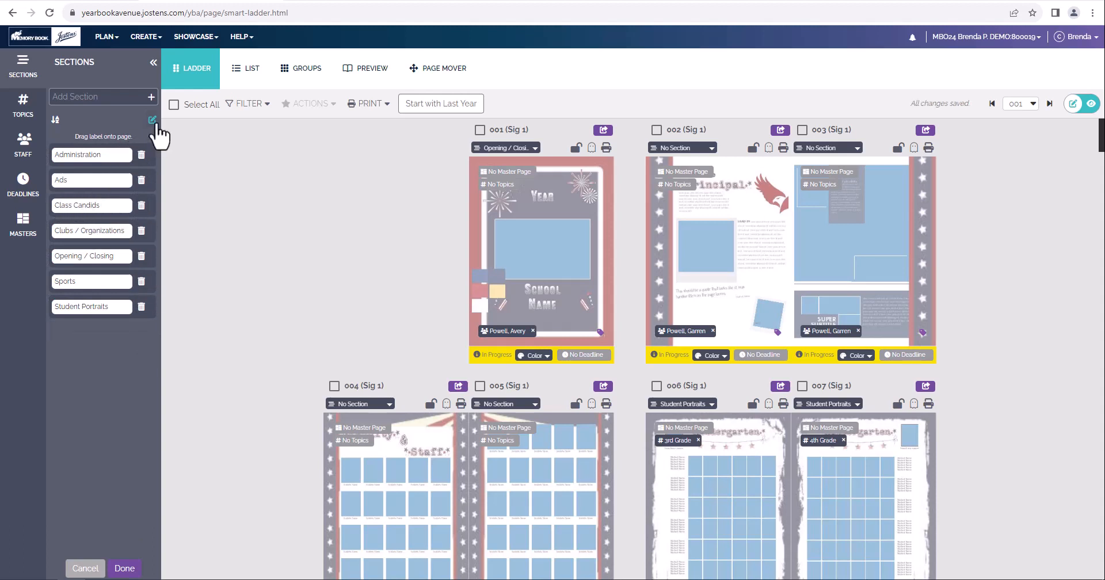
{"action": "left_click", "coordinate": [153, 120]}
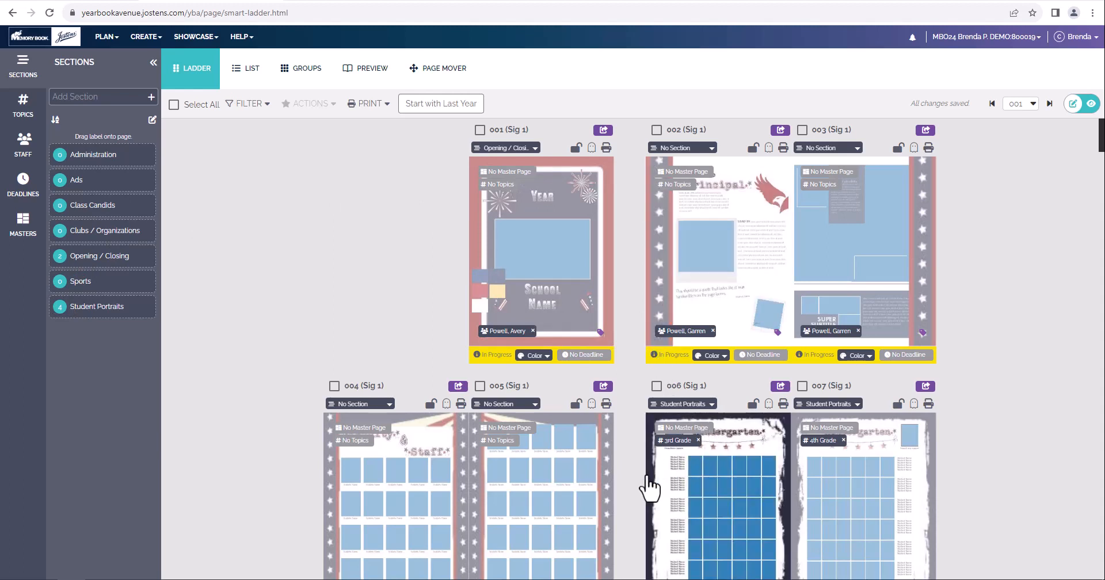
Step: Assign the Student Portraits section label to page 006
{"action": "scroll", "coordinate": [646, 481], "scroll_direction": "down", "scroll_amount": 1}
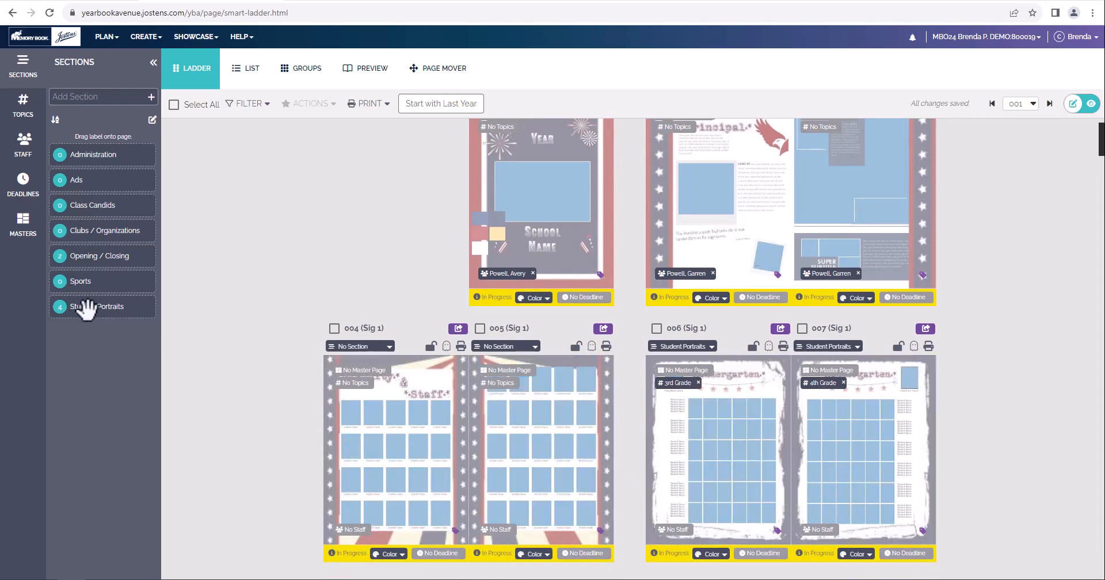
{"action": "left_click_drag", "start_coordinate": [87, 309], "coordinate": [783, 443]}
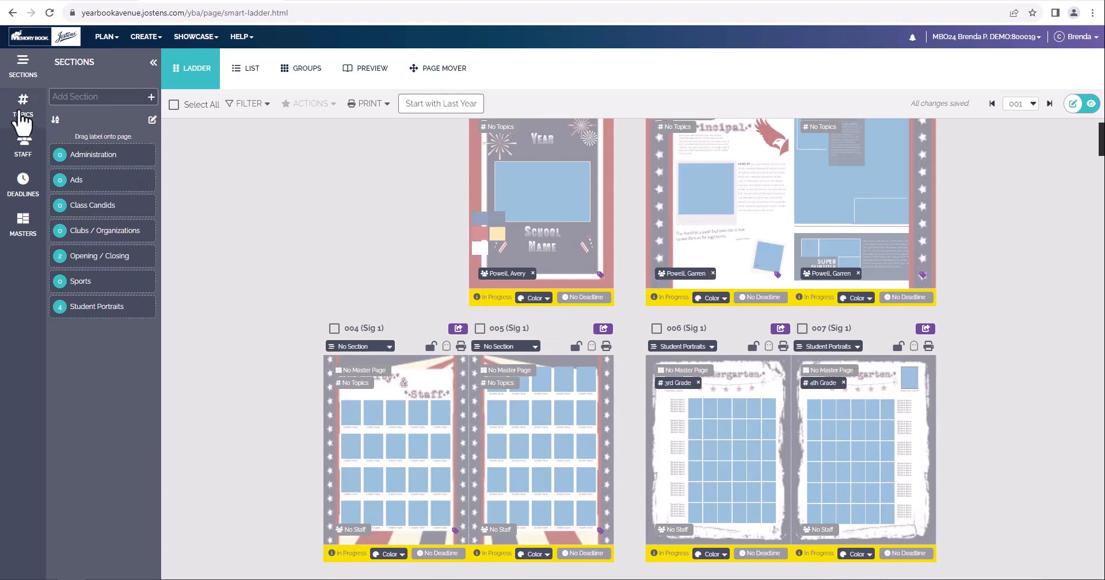
Step: Search the suggested topics for "Kin" and add Kindergarten to the topic labels
{"action": "left_click", "coordinate": [19, 111]}
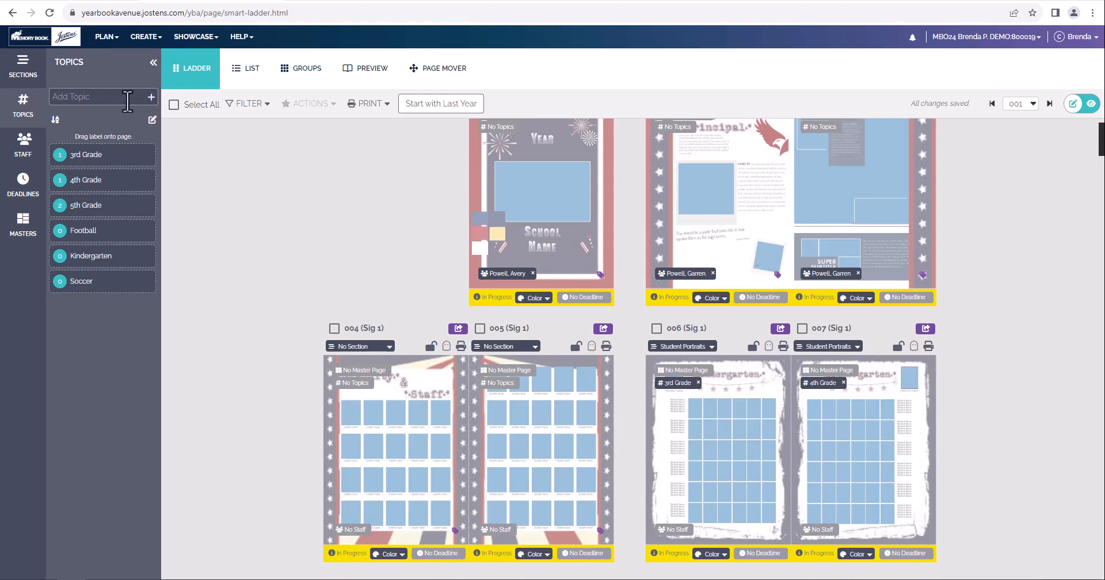
{"action": "left_click", "coordinate": [127, 99]}
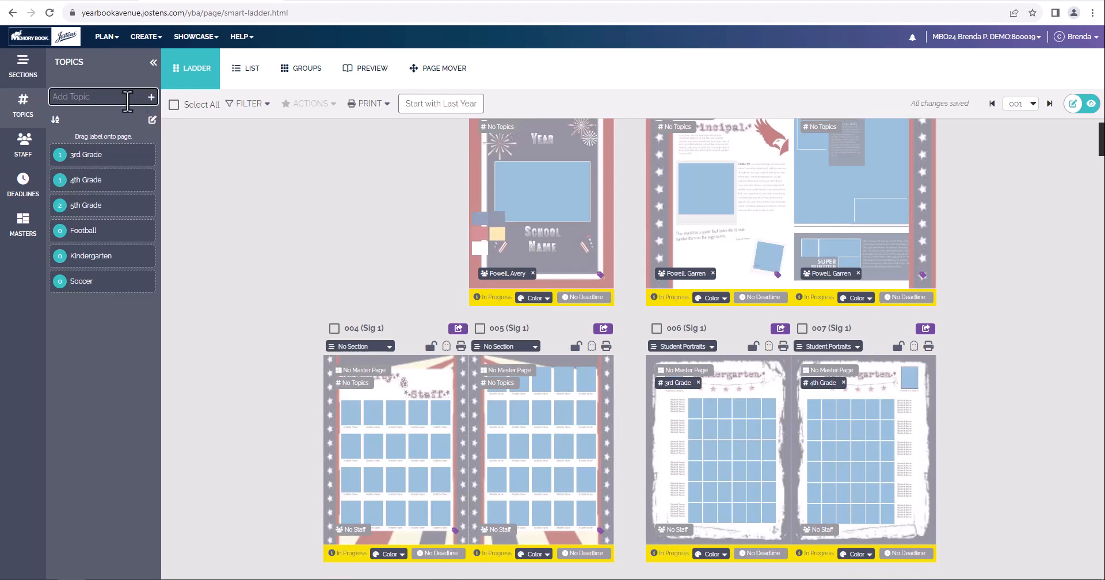
{"action": "type", "text": "K"}
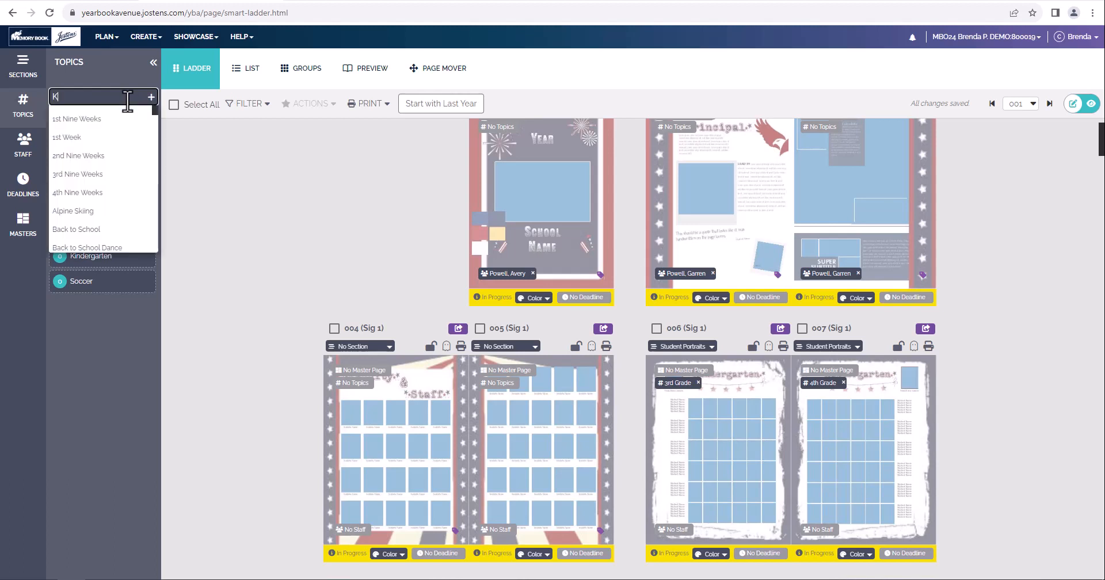
{"action": "type", "text": "in"}
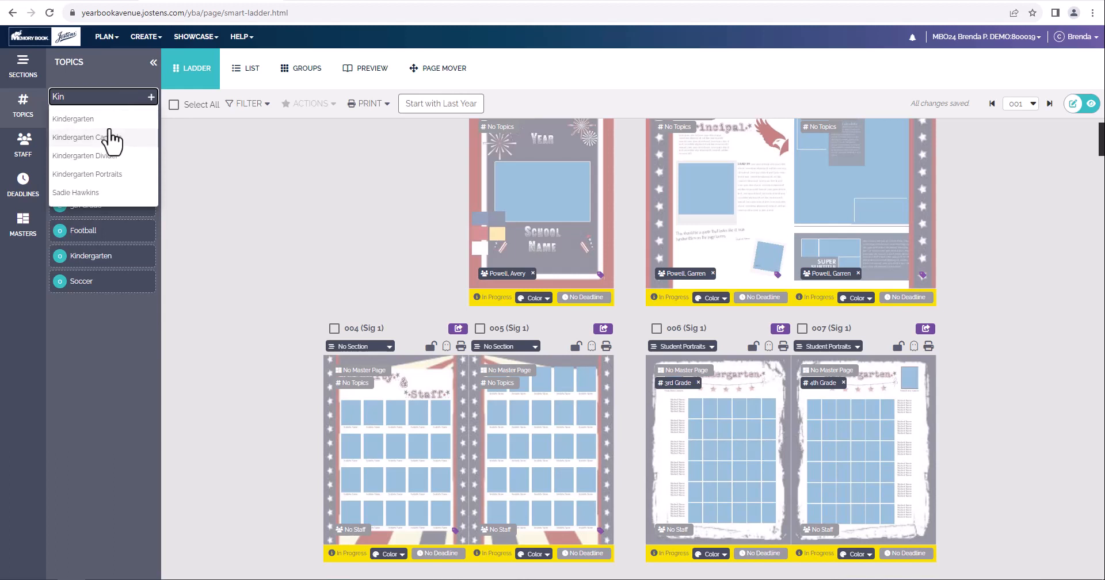
{"action": "left_click", "coordinate": [107, 120]}
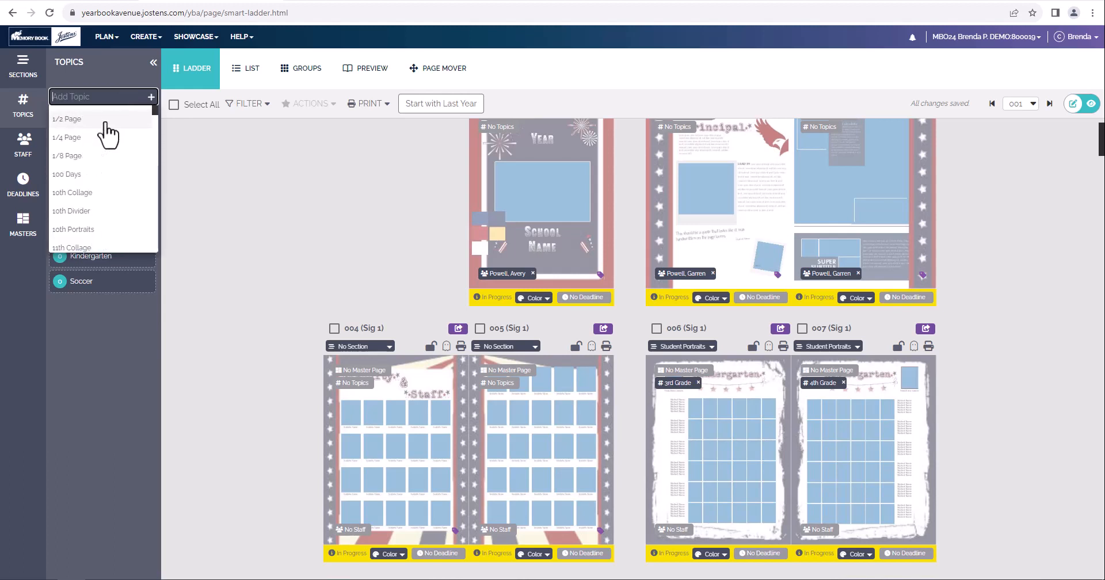
{"action": "left_click", "coordinate": [108, 316]}
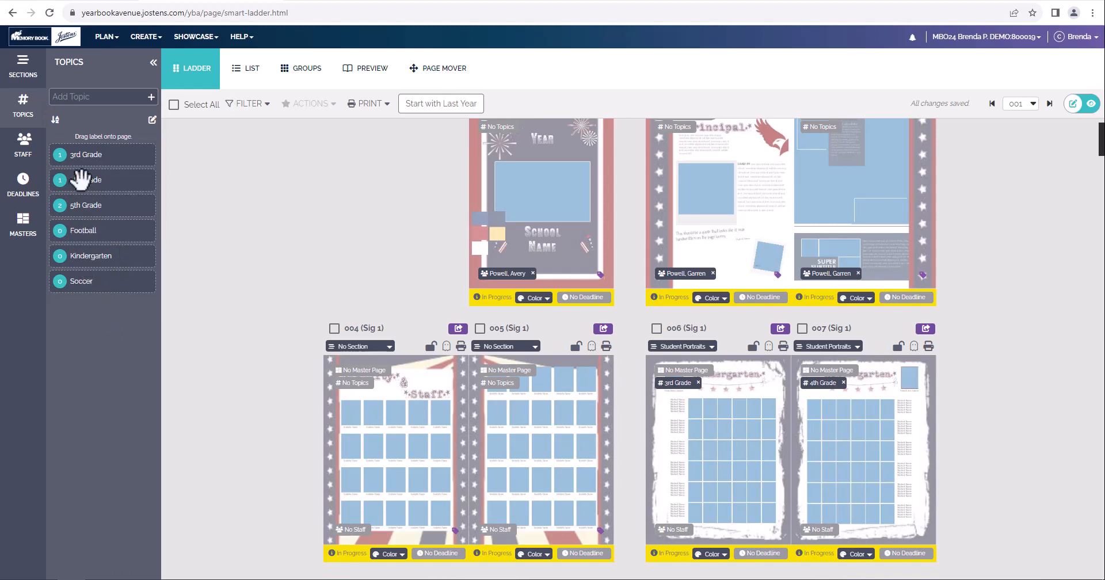
Step: Assign the 5th Grade topic label to the spread of pages 008 and 009
{"action": "left_click_drag", "start_coordinate": [80, 180], "coordinate": [115, 183]}
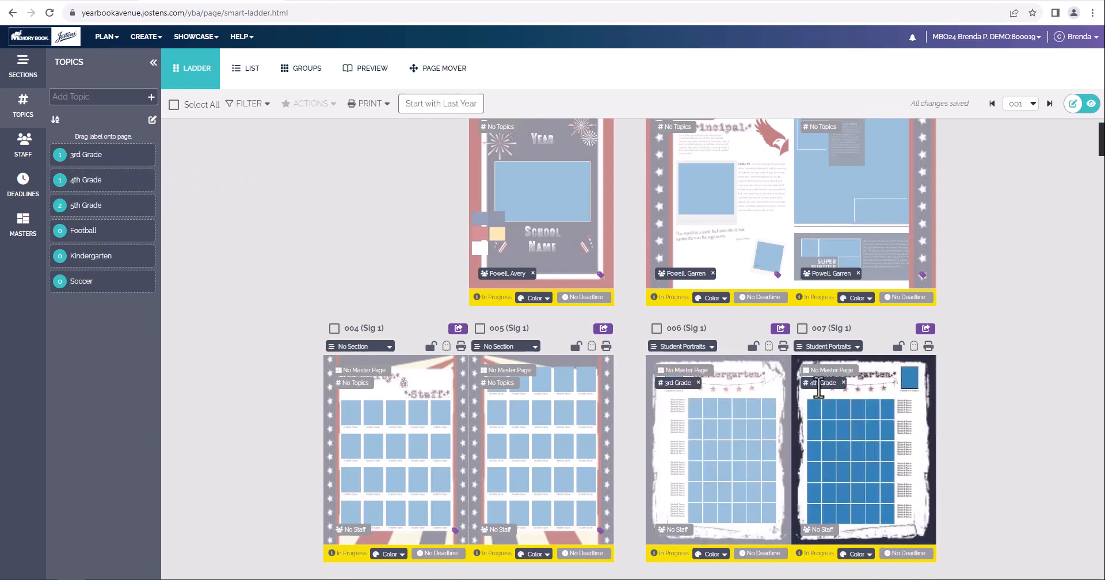
{"action": "scroll", "coordinate": [525, 396], "scroll_direction": "down", "scroll_amount": 4}
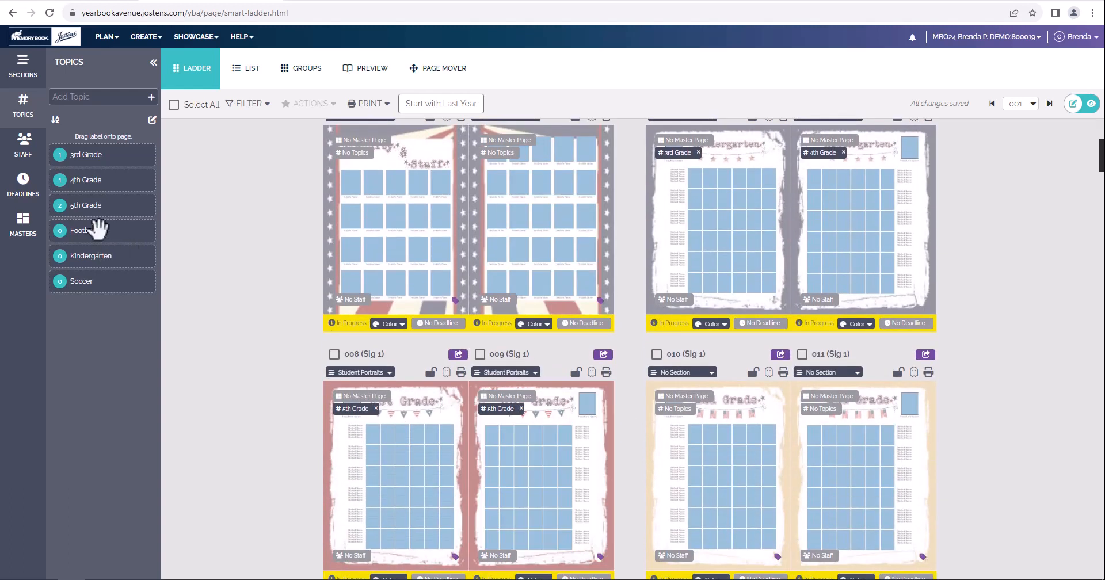
{"action": "left_click_drag", "start_coordinate": [91, 205], "coordinate": [471, 461]}
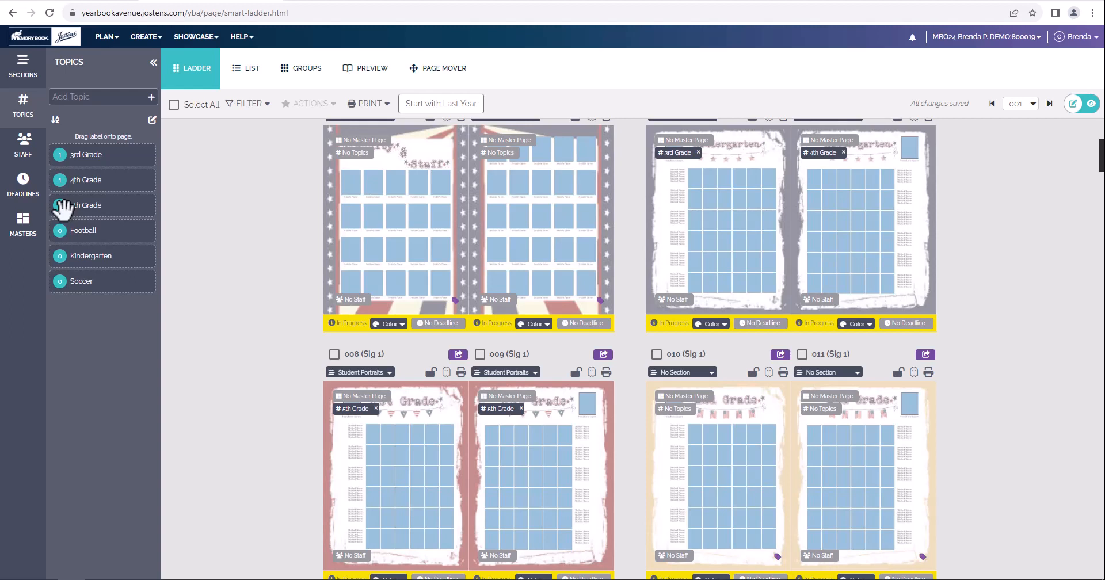
{"action": "left_click", "coordinate": [20, 80]}
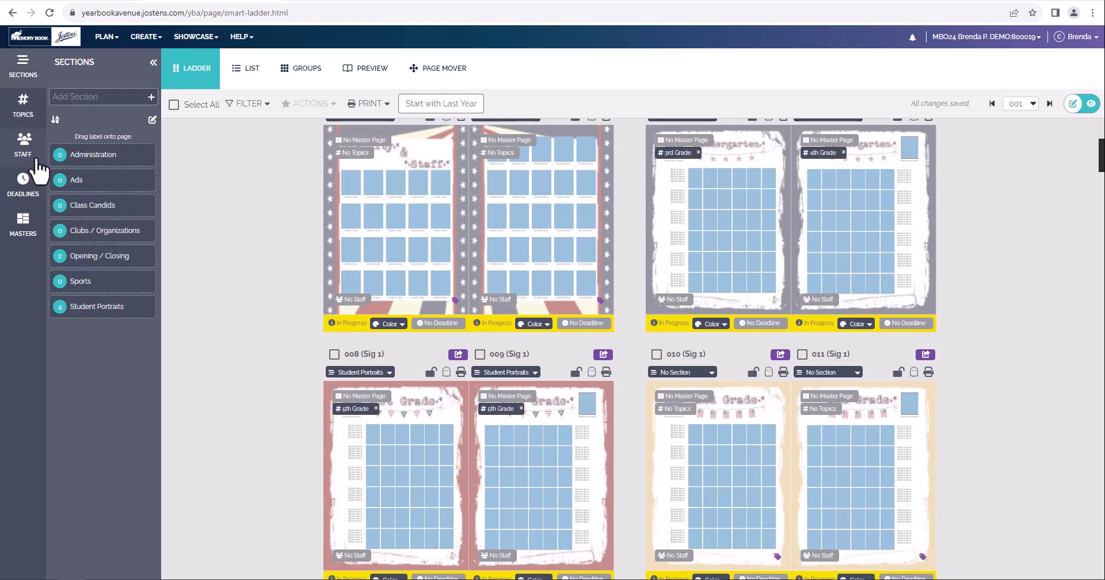
{"action": "left_click", "coordinate": [23, 109]}
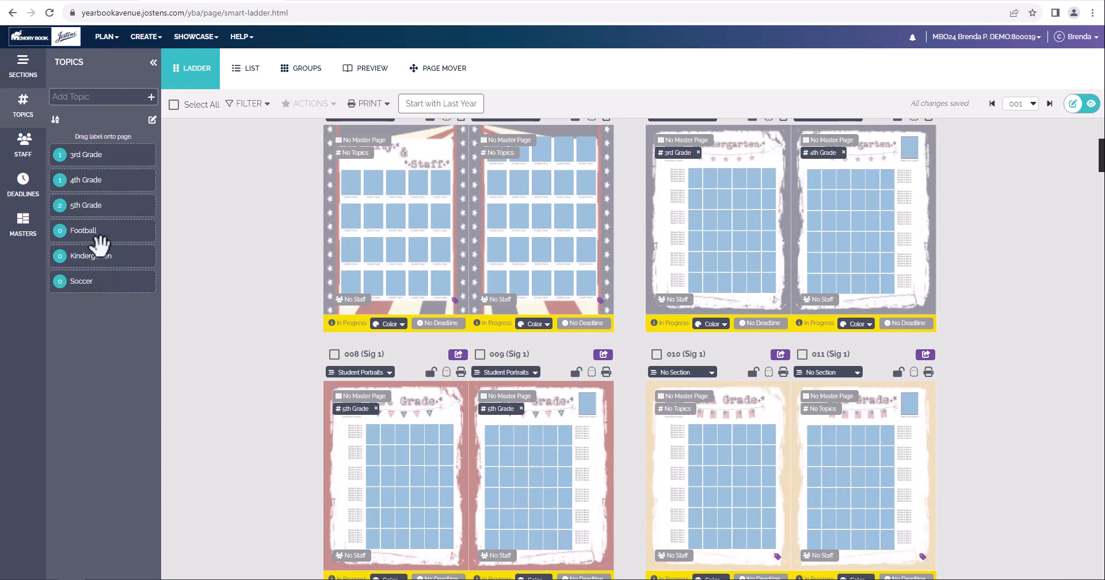
Step: Assign the first member listed under Staff to page 004 and the second one to page 006
{"action": "left_click", "coordinate": [34, 153]}
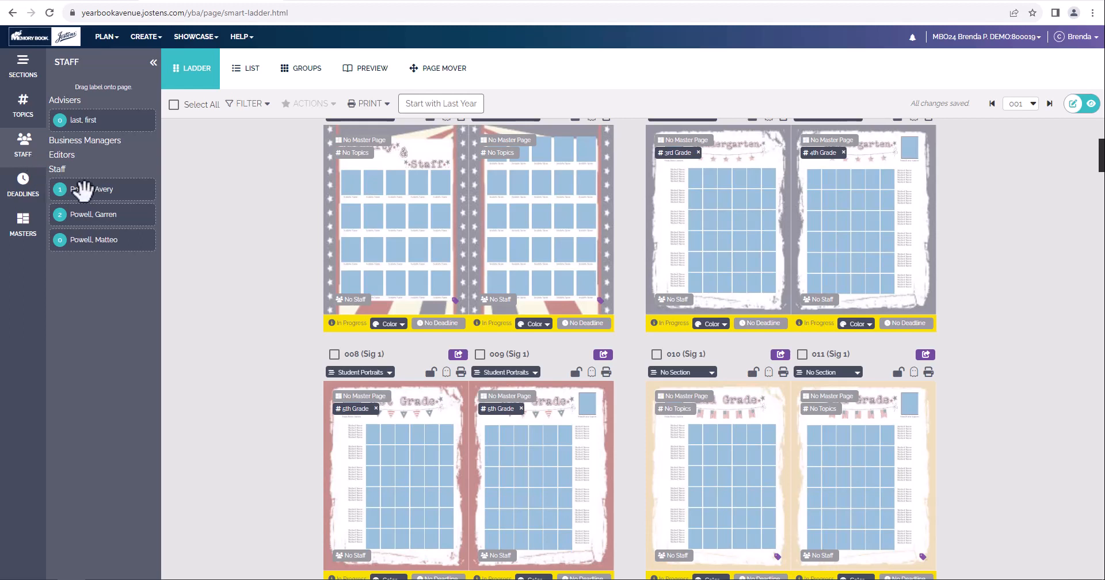
{"action": "left_click_drag", "start_coordinate": [84, 190], "coordinate": [374, 246]}
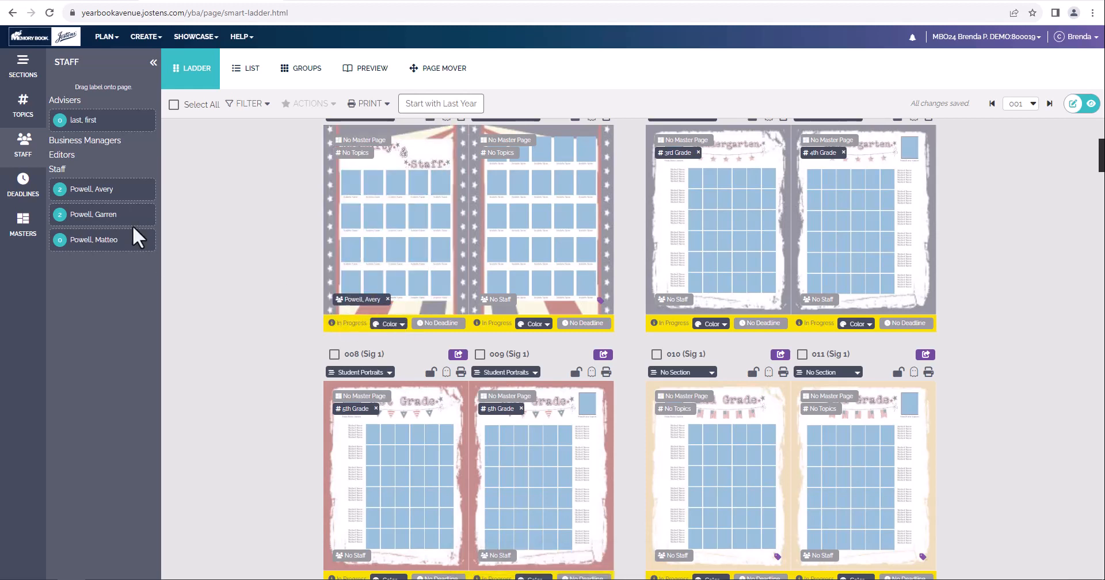
{"action": "left_click_drag", "start_coordinate": [88, 212], "coordinate": [699, 272]}
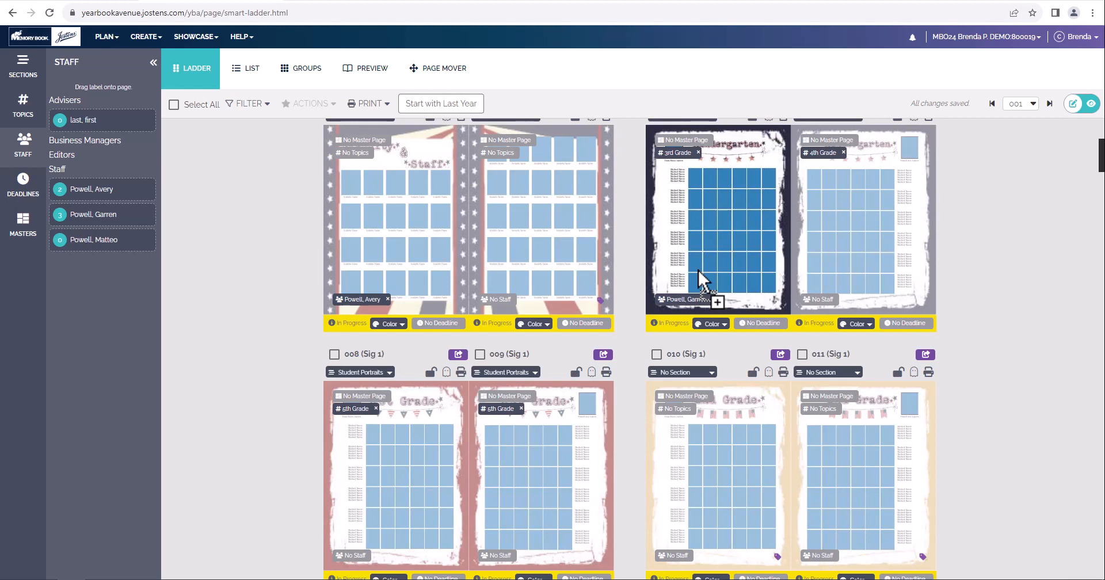
Step: Select page 001, review its section choices and the available page actions, and deselect the page
{"action": "scroll", "coordinate": [241, 275], "scroll_direction": "up", "scroll_amount": 2}
{"action": "scroll", "coordinate": [241, 278], "scroll_direction": "up", "scroll_amount": 4}
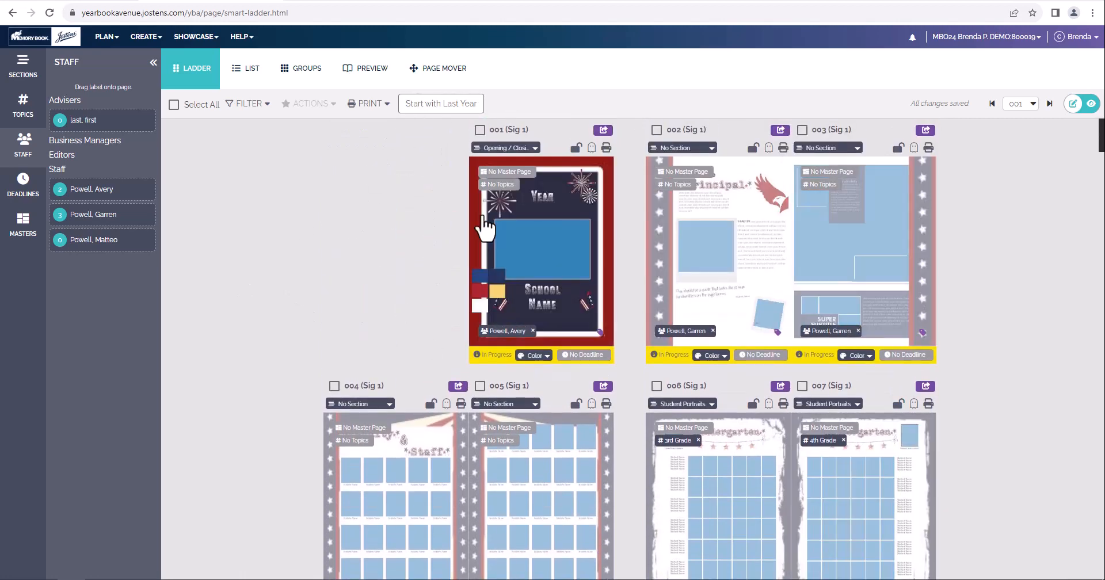
{"action": "left_click", "coordinate": [480, 130]}
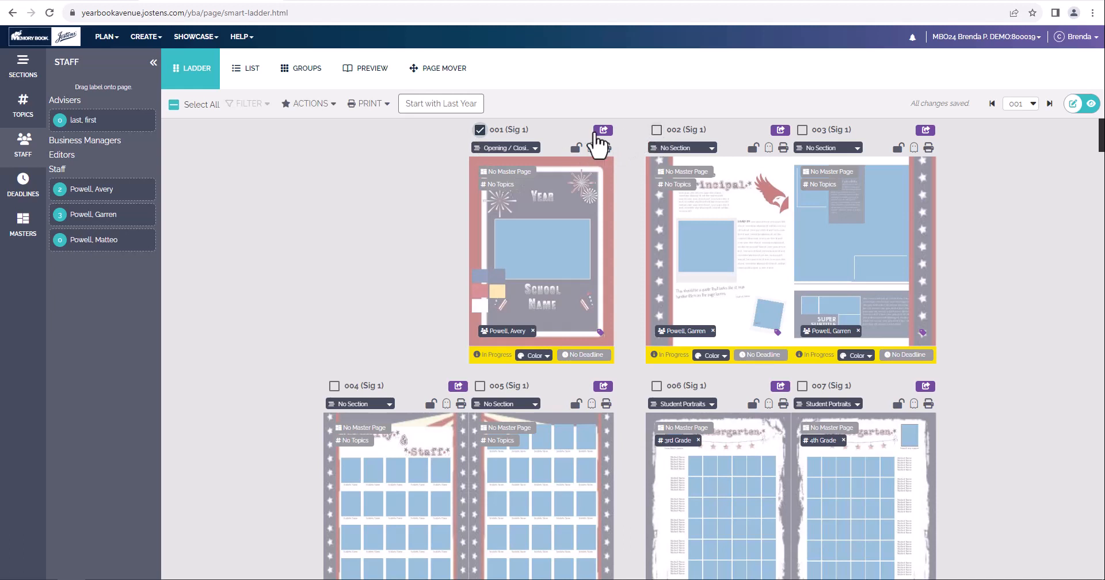
{"action": "left_click", "coordinate": [527, 149]}
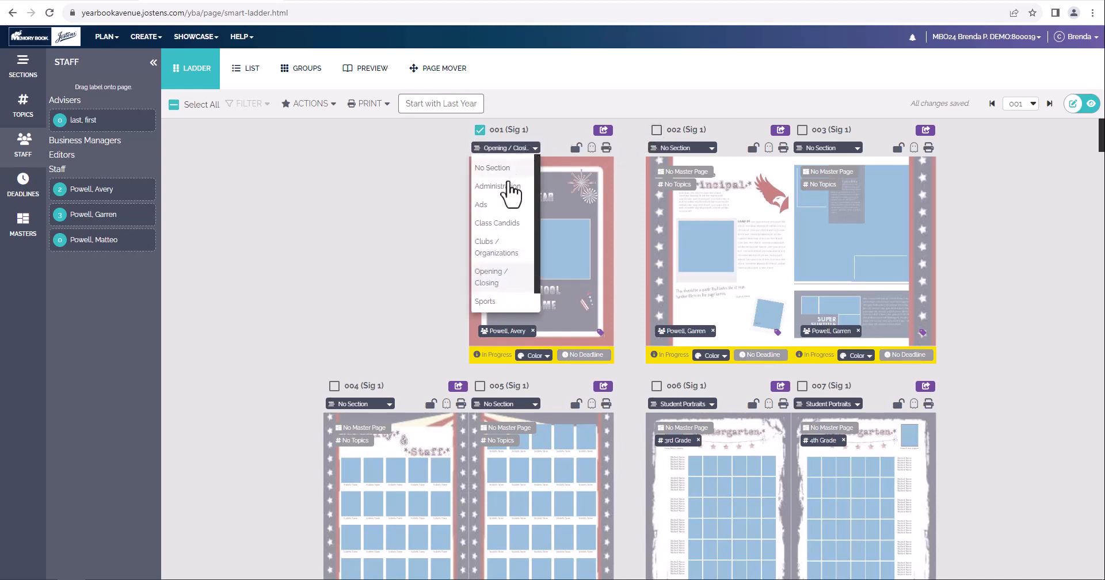
{"action": "left_click", "coordinate": [432, 161]}
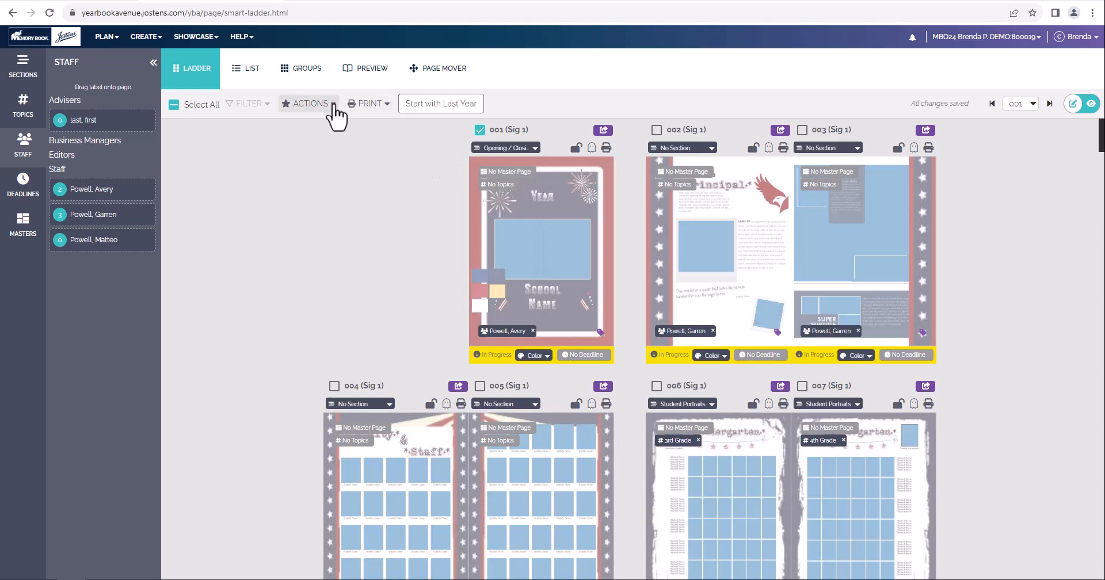
{"action": "left_click", "coordinate": [331, 106]}
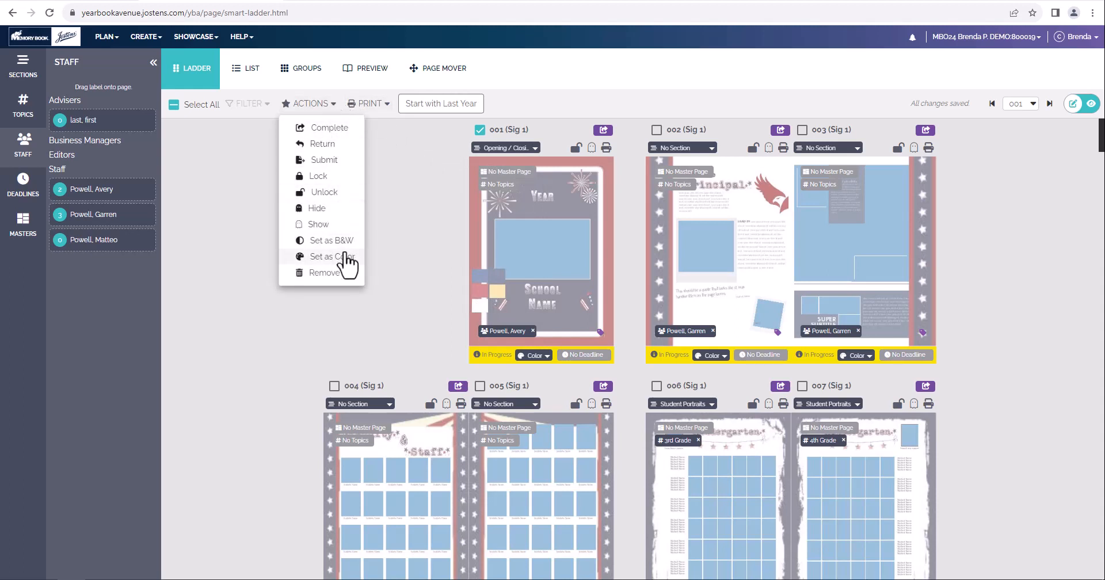
{"action": "left_click", "coordinate": [479, 133]}
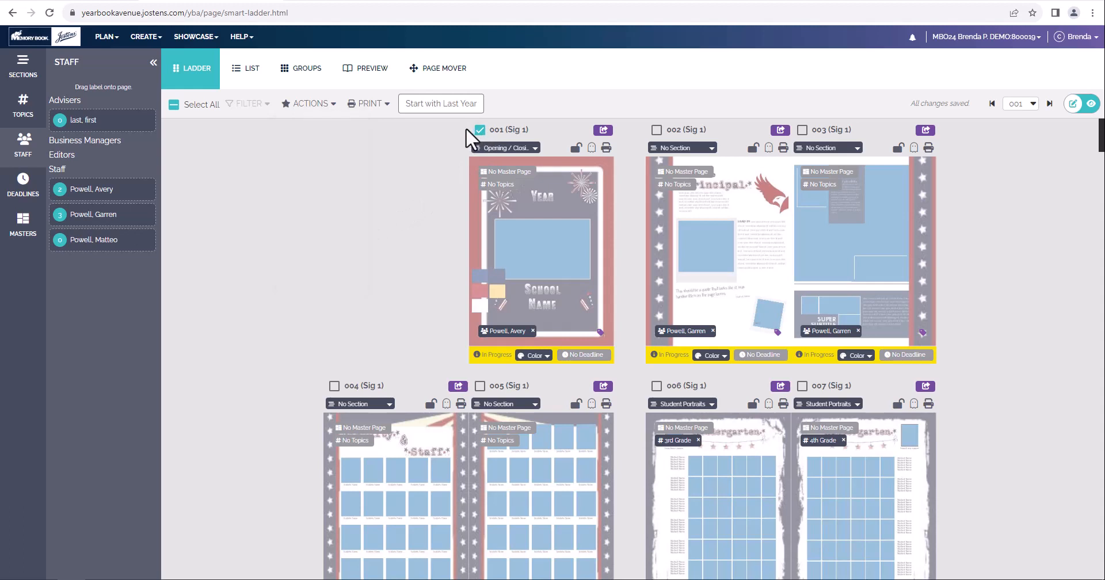
{"action": "left_click", "coordinate": [479, 131]}
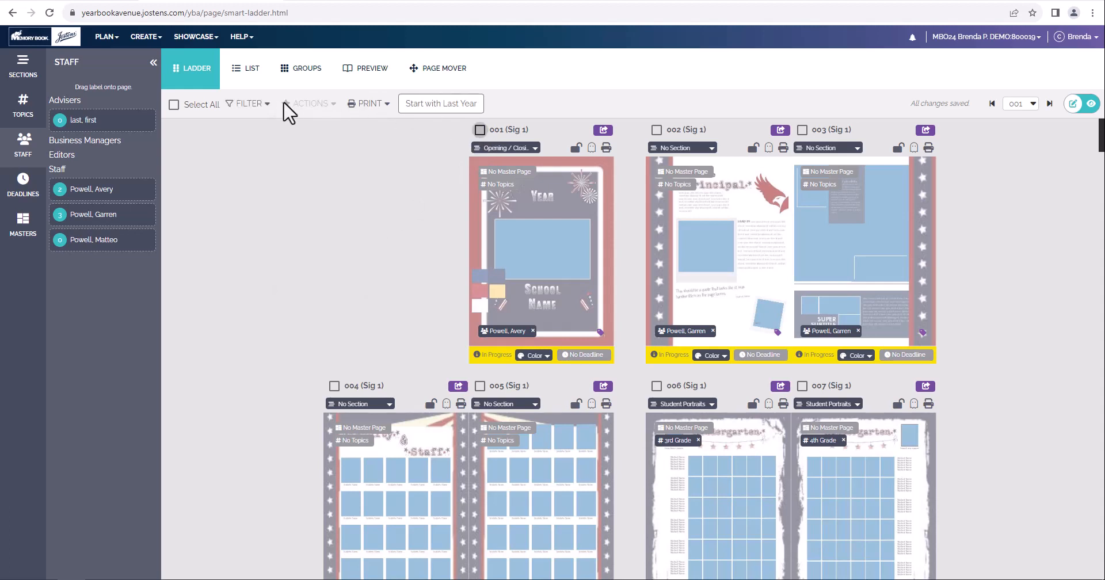
Step: Select all ladder pages to review their bulk action and print options, and switch to the Page Mover view
{"action": "left_click", "coordinate": [174, 106]}
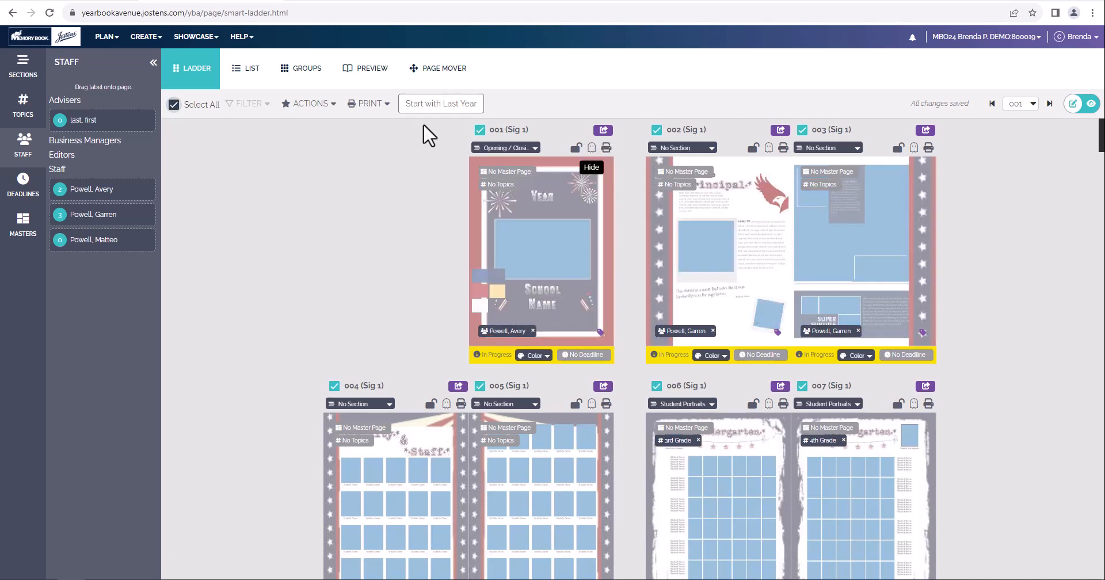
{"action": "left_click", "coordinate": [306, 105]}
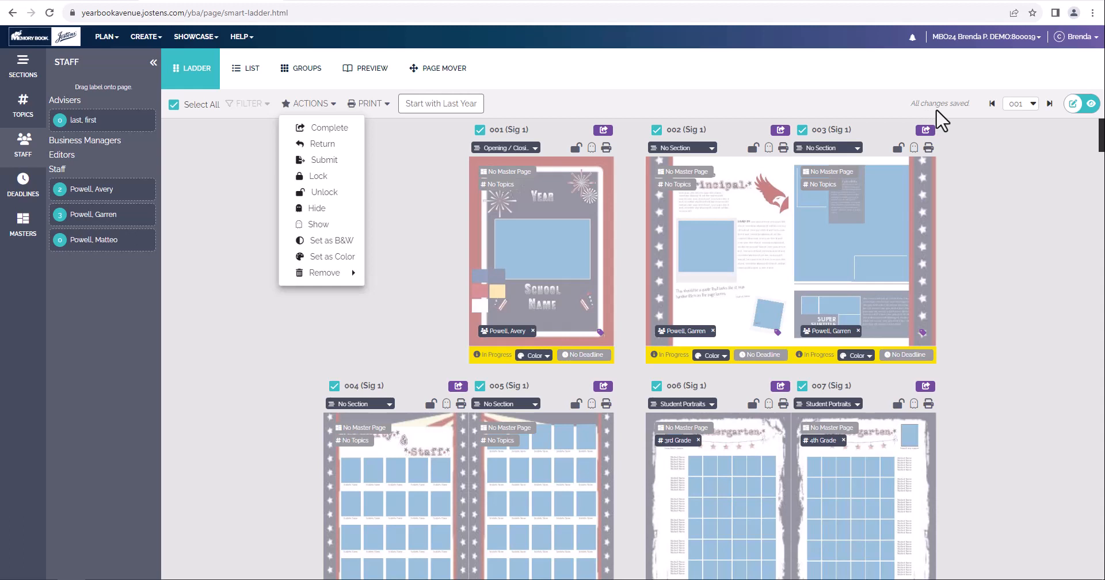
{"action": "left_click", "coordinate": [381, 111]}
{"action": "left_click", "coordinate": [379, 113]}
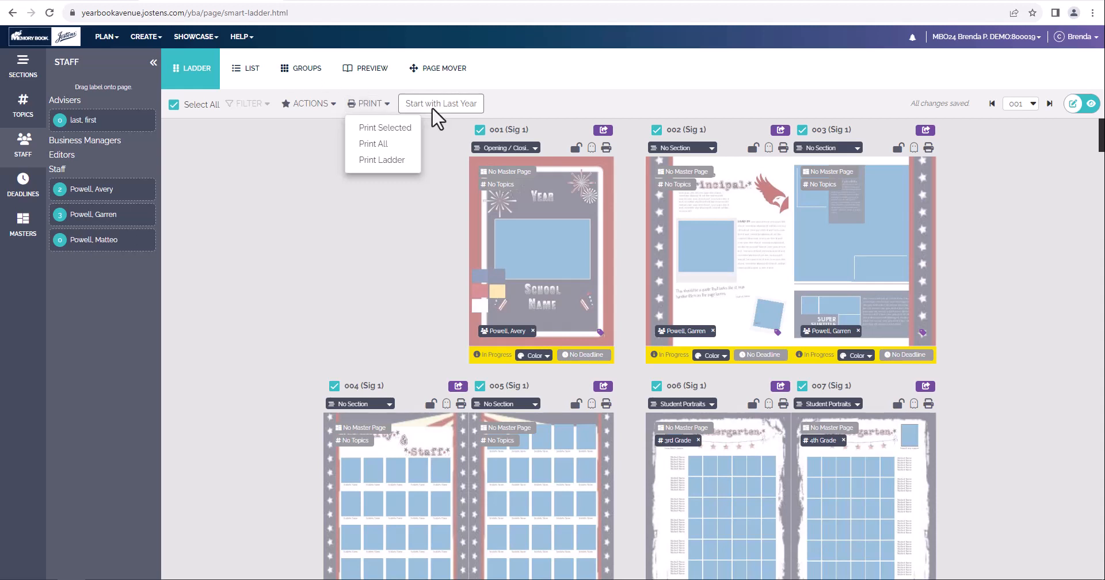
{"action": "left_click", "coordinate": [360, 232]}
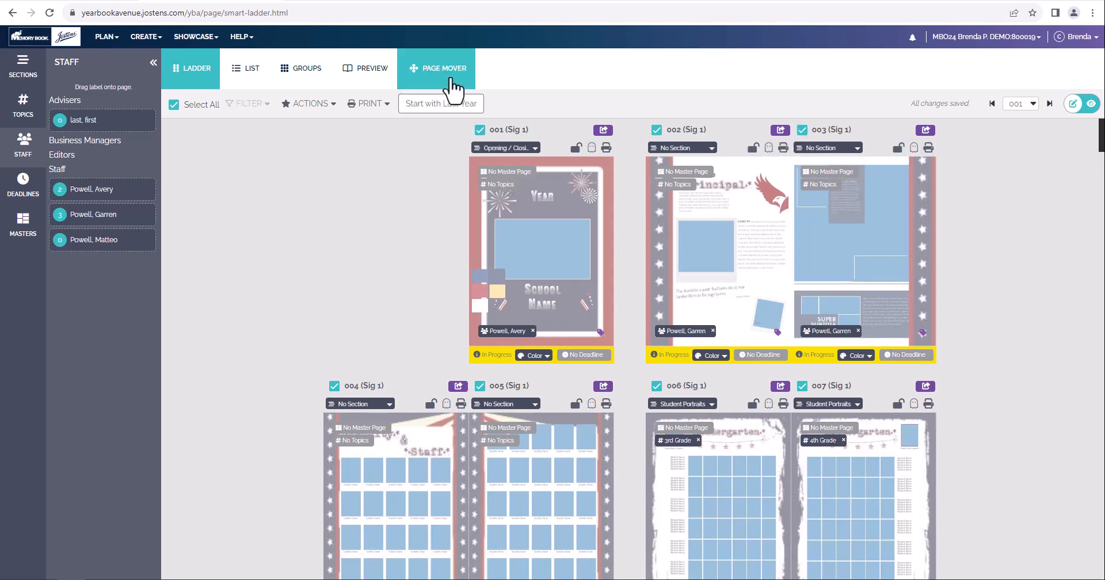
{"action": "left_click", "coordinate": [452, 86]}
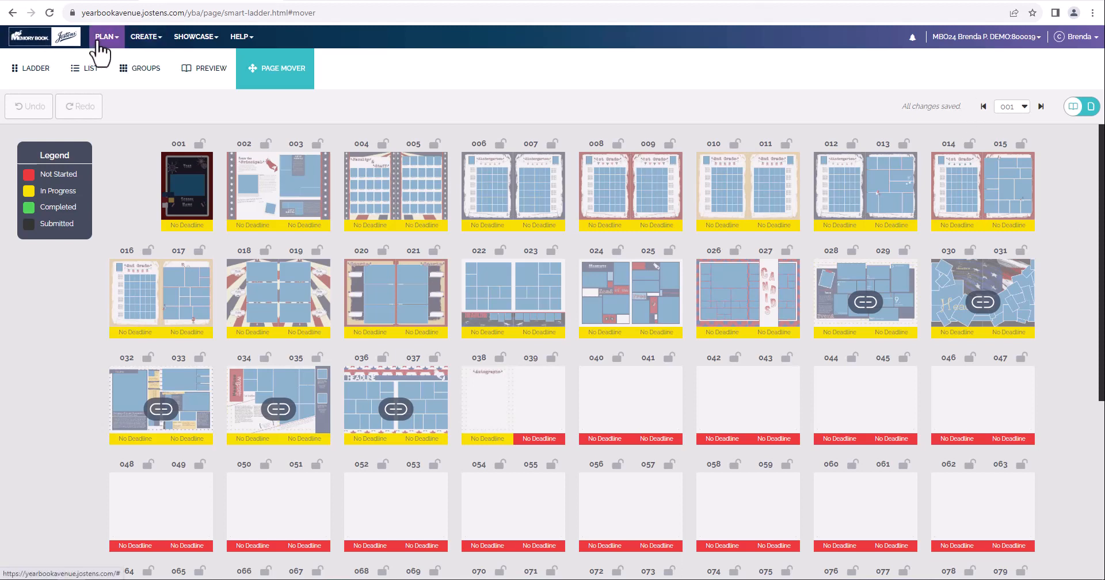
Step: Open the staff list, review the role choices for a new staff member, and cancel the new entry
{"action": "left_click", "coordinate": [98, 43]}
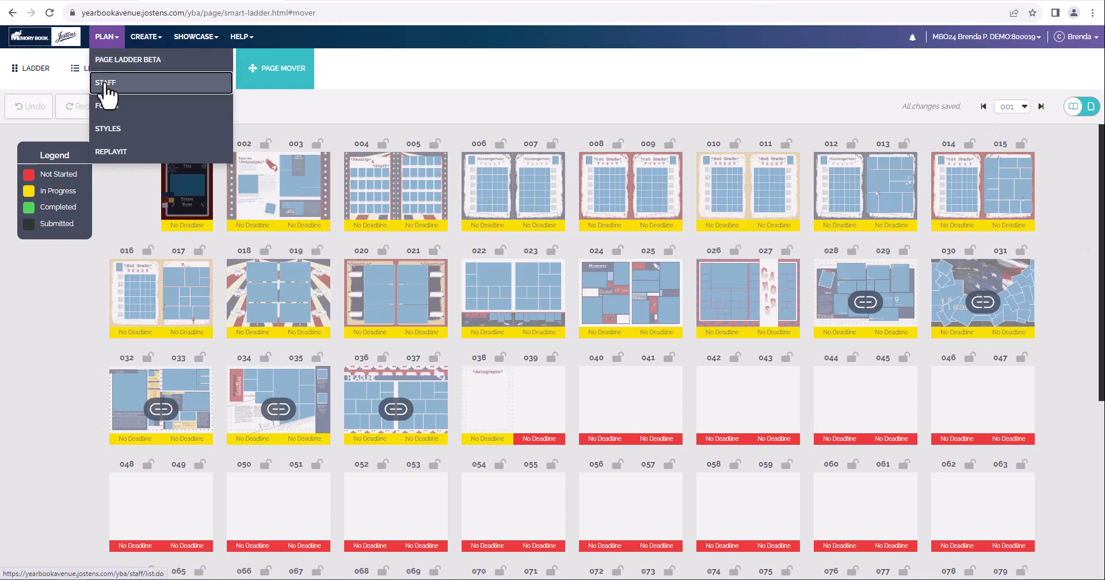
{"action": "left_click", "coordinate": [106, 85]}
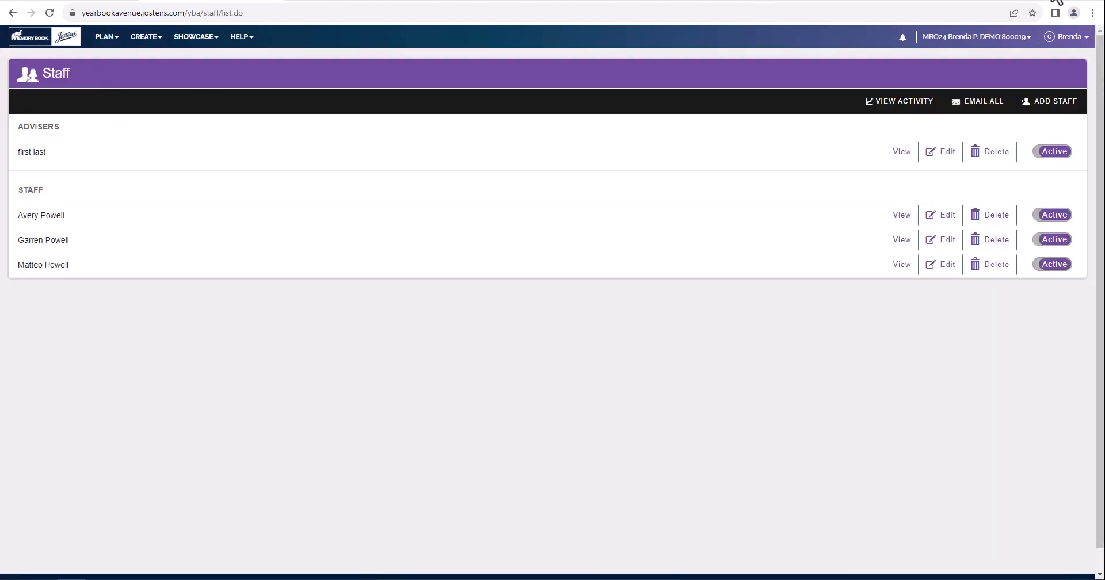
{"action": "left_click", "coordinate": [1044, 110]}
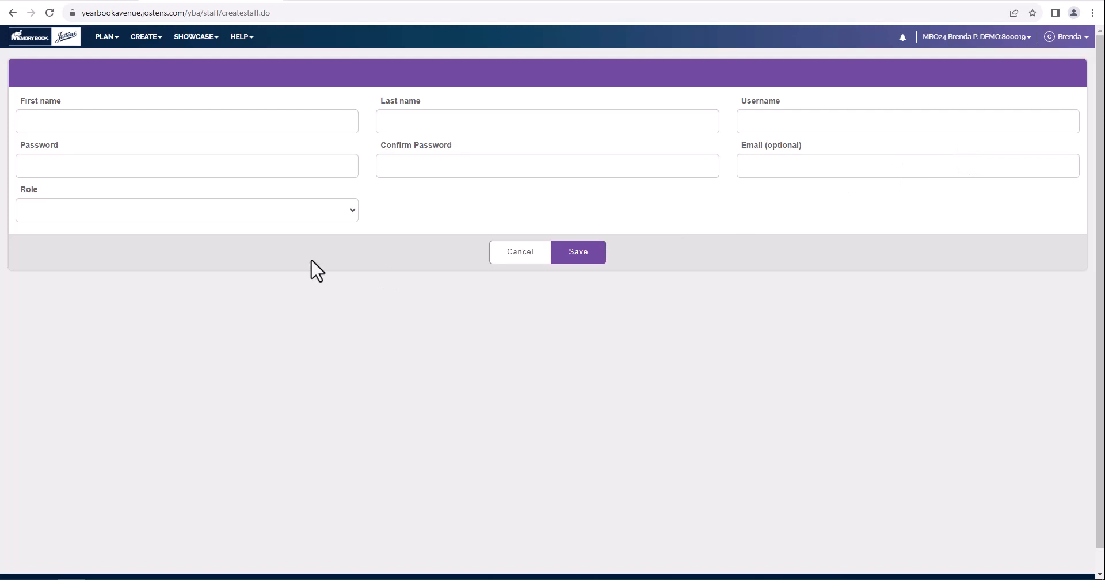
{"action": "left_click", "coordinate": [329, 211]}
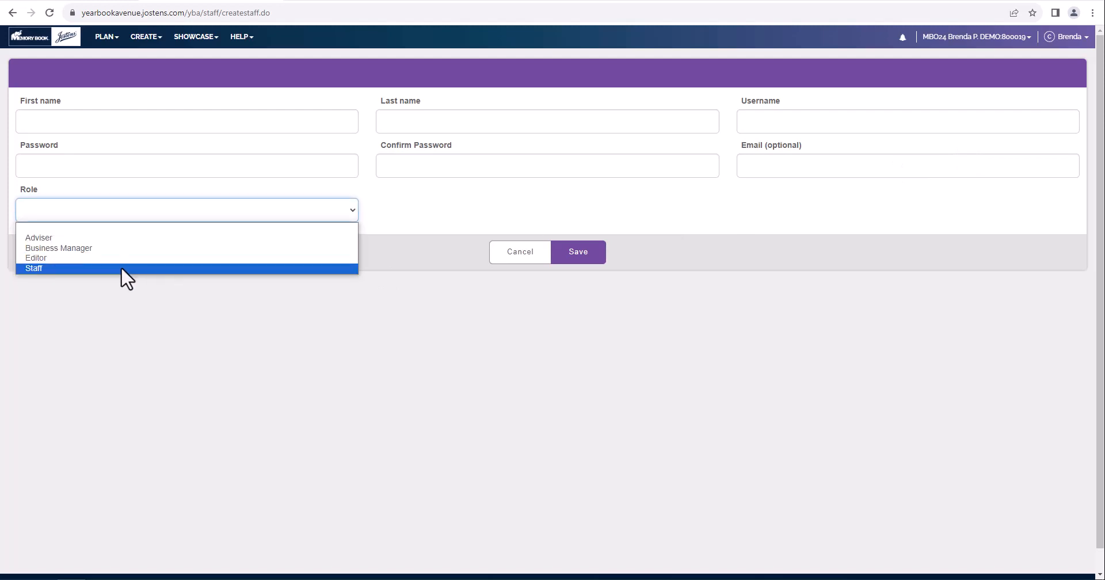
{"action": "left_click", "coordinate": [519, 254]}
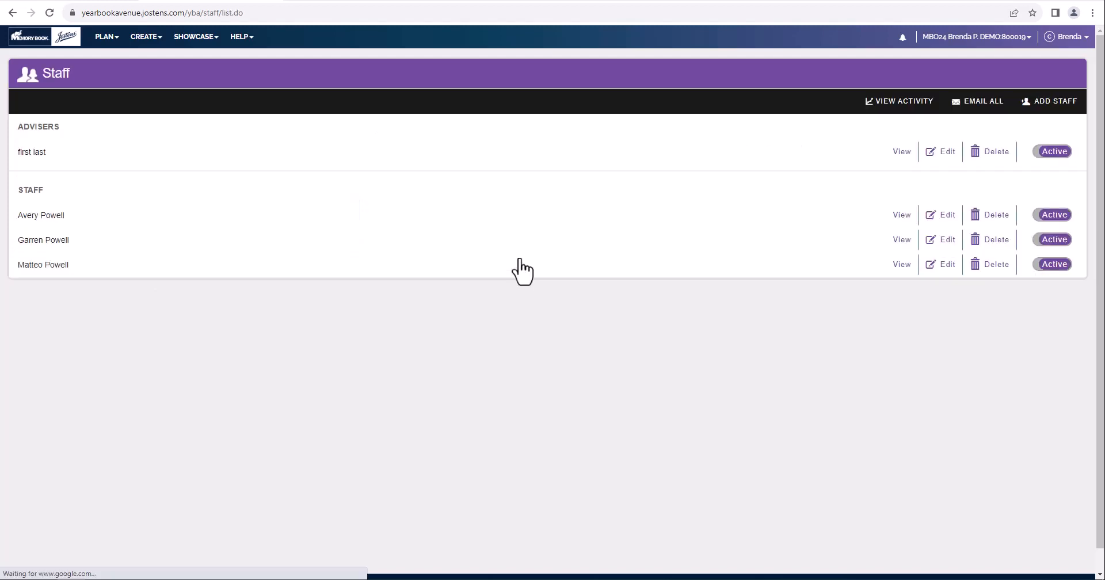
Step: Deactivate the AYT FoundationSans font and activate AYT Alden Hand in the yearbook fonts
{"action": "left_click", "coordinate": [102, 55]}
{"action": "left_click", "coordinate": [106, 110]}
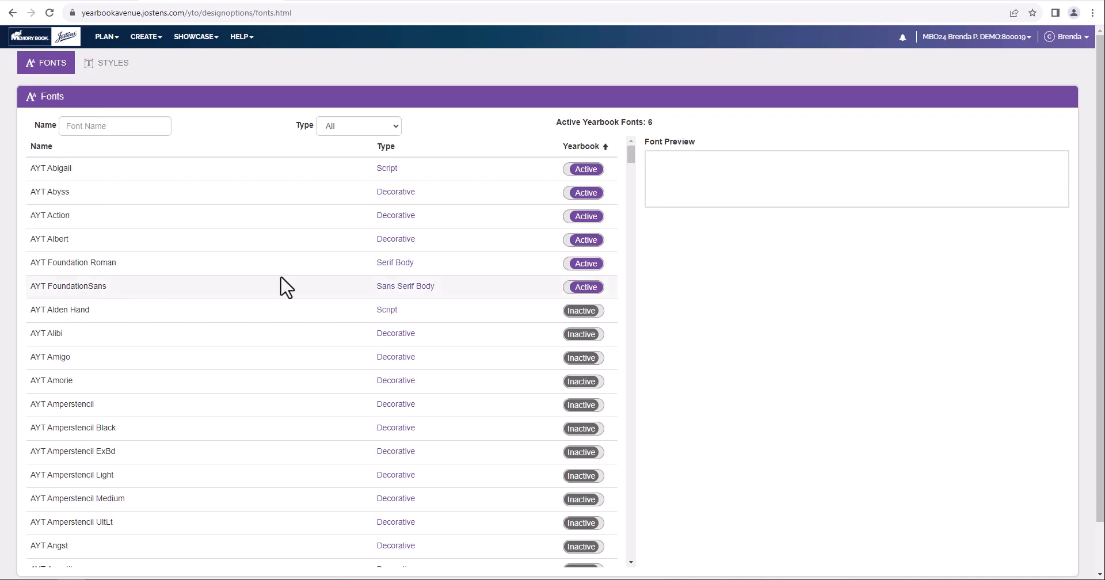
{"action": "left_click", "coordinate": [587, 287]}
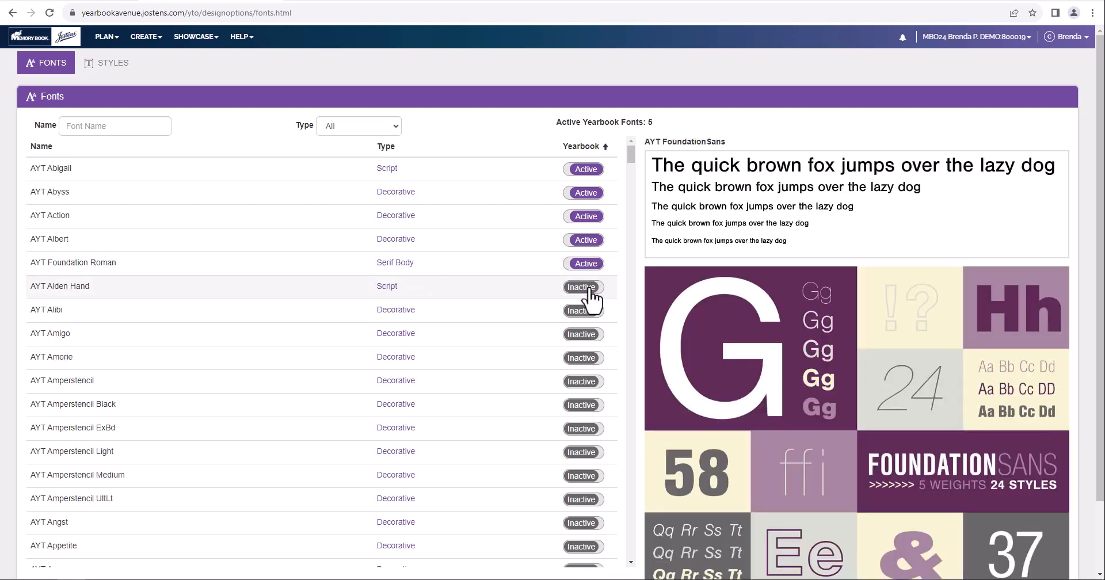
{"action": "left_click", "coordinate": [587, 287]}
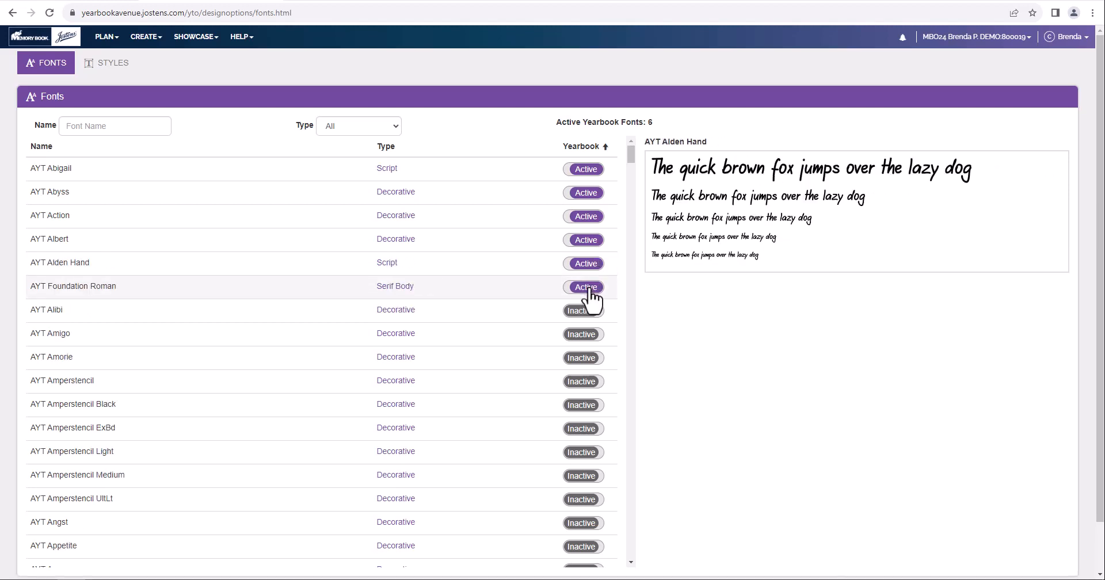
Step: Add a new text style and name it Class Pages
{"action": "left_click", "coordinate": [113, 64]}
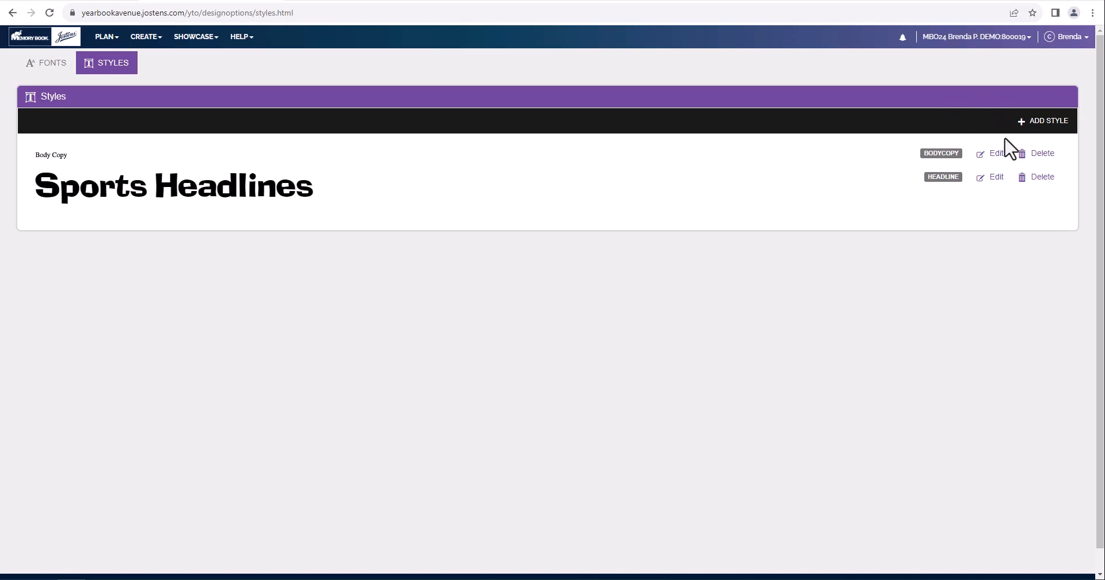
{"action": "left_click", "coordinate": [1049, 134]}
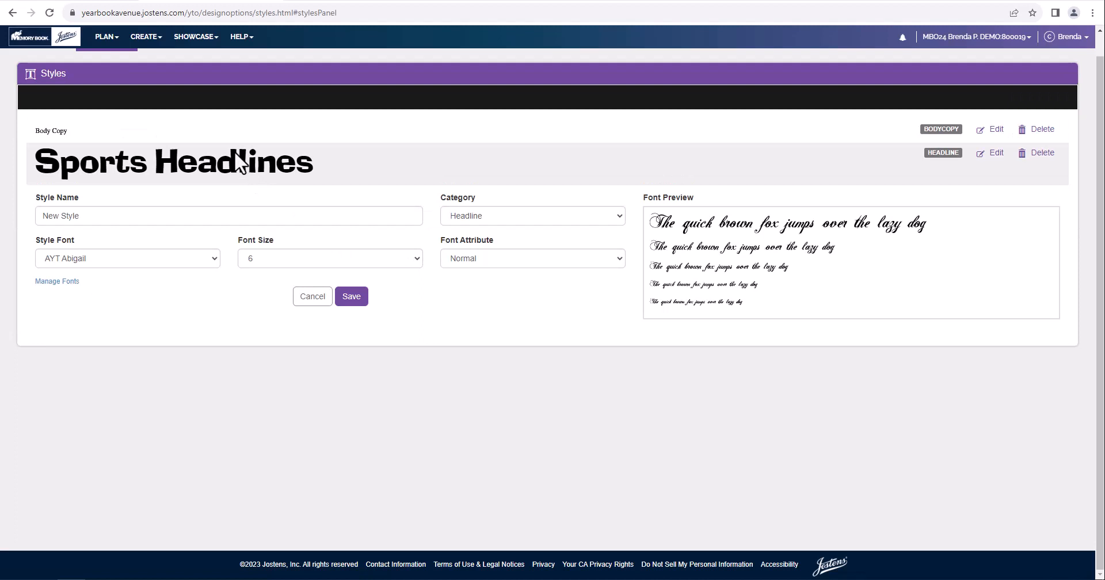
{"action": "left_click", "coordinate": [128, 218]}
{"action": "left_click_drag", "start_coordinate": [129, 219], "coordinate": [20, 217]}
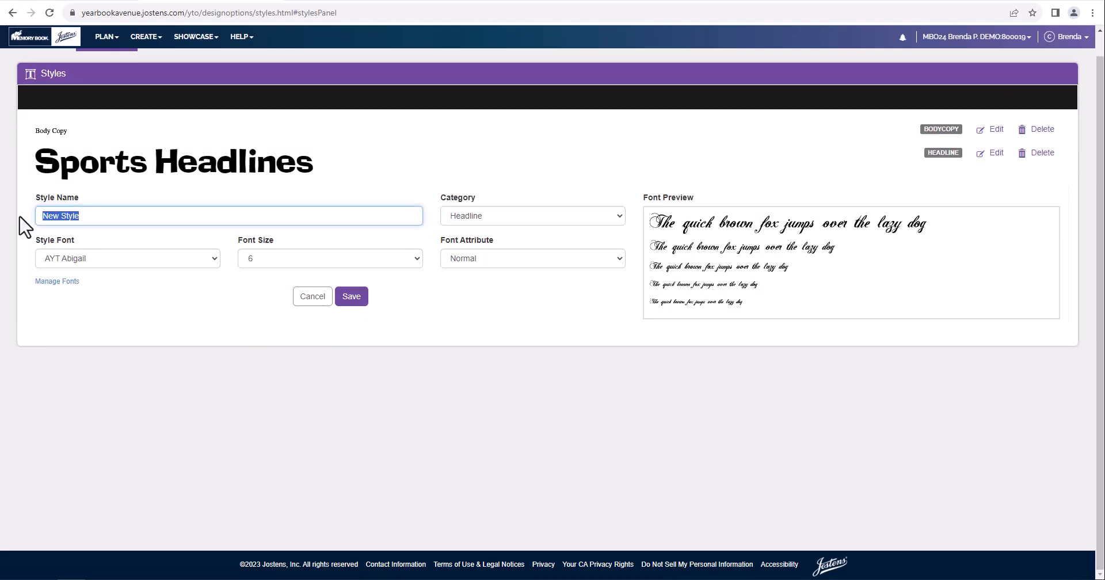
{"action": "type", "text": "Ca"}
{"action": "type", "text": "lass Pages"}
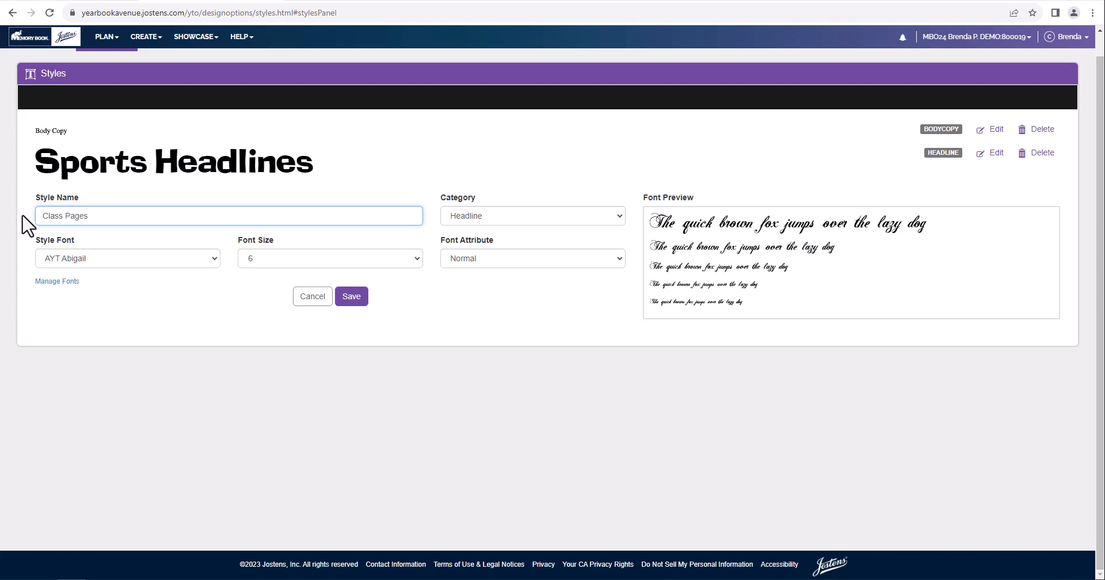
Step: Set the style's category to Body Copy, its font to AYT Albert and its size to 12, and save it
{"action": "left_click", "coordinate": [484, 218]}
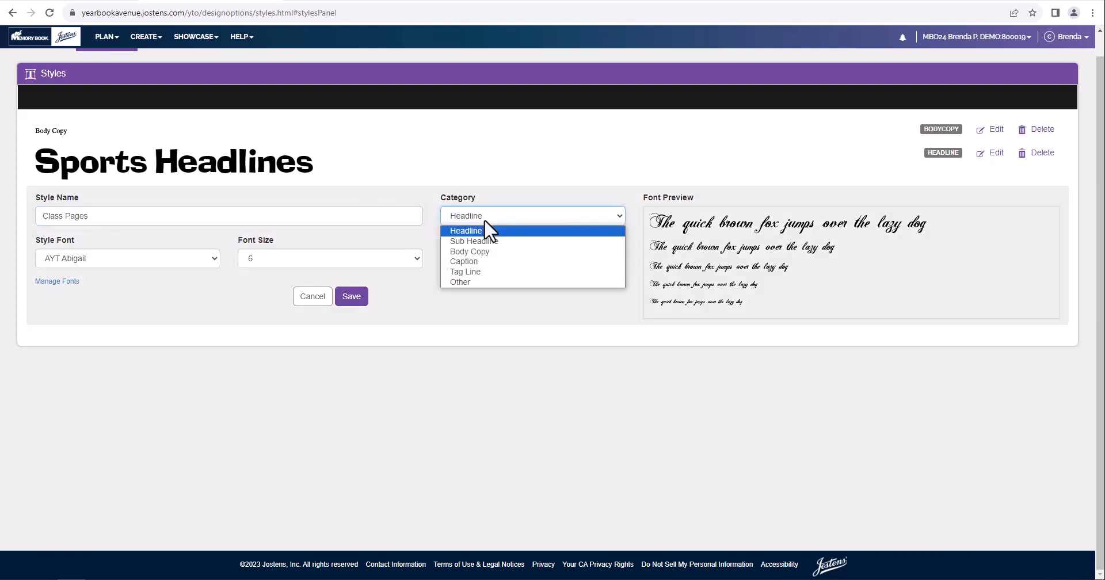
{"action": "left_click", "coordinate": [468, 253]}
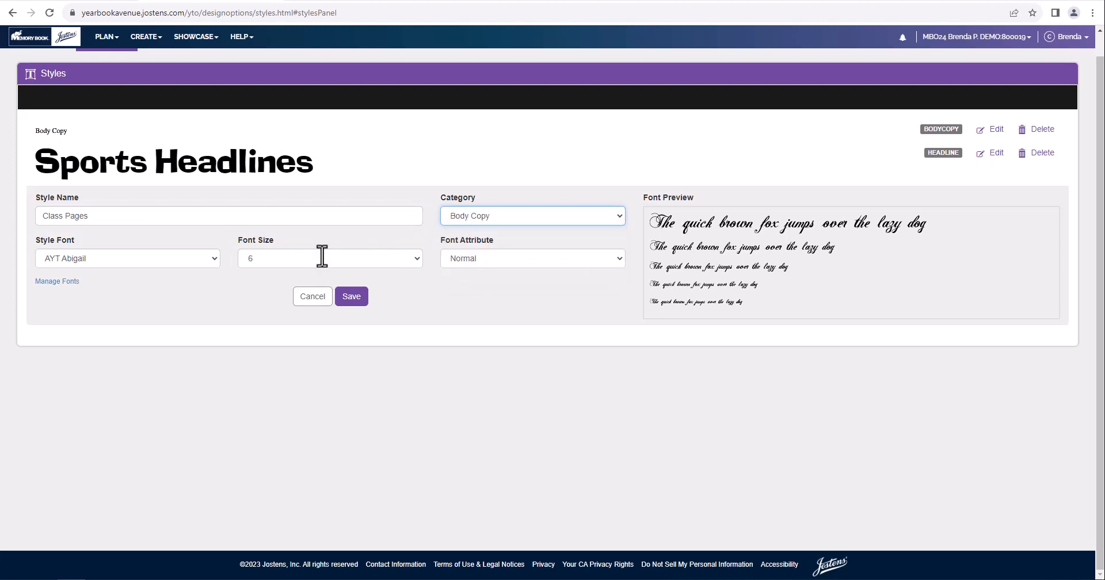
{"action": "left_click", "coordinate": [199, 259]}
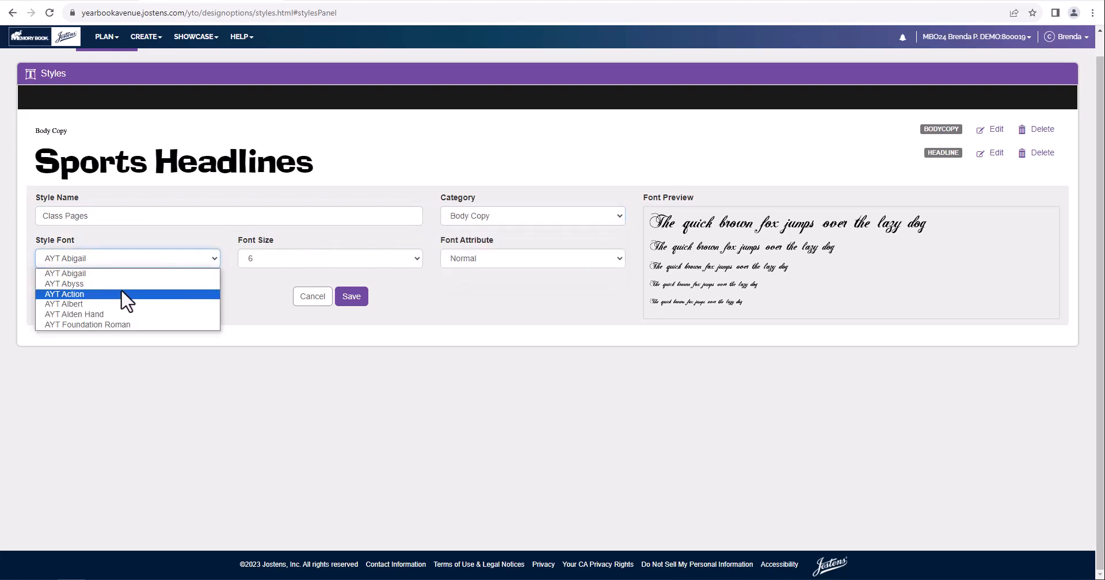
{"action": "left_click", "coordinate": [115, 304]}
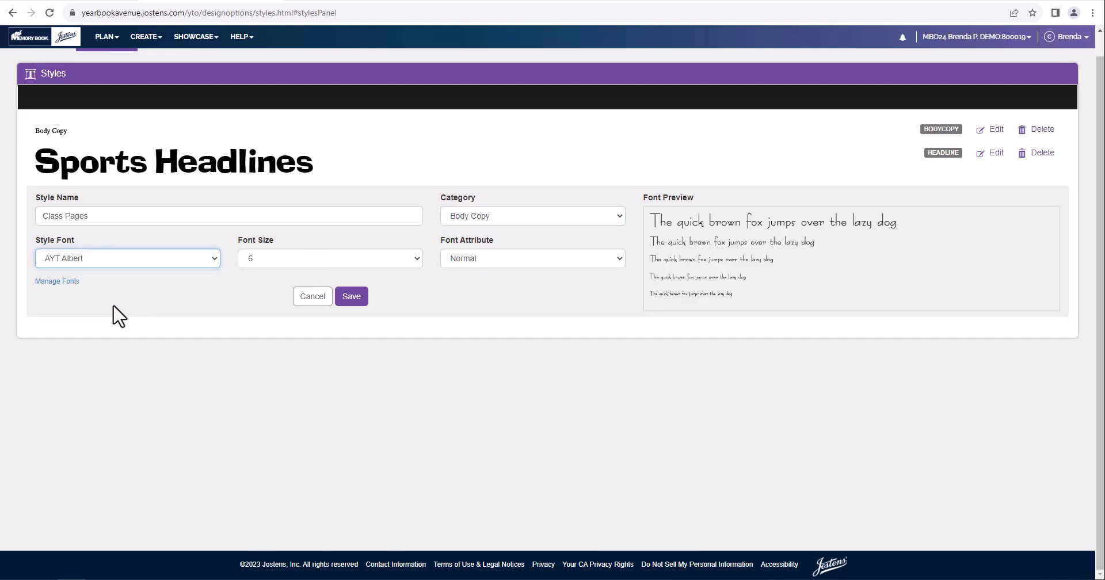
{"action": "left_click", "coordinate": [265, 259]}
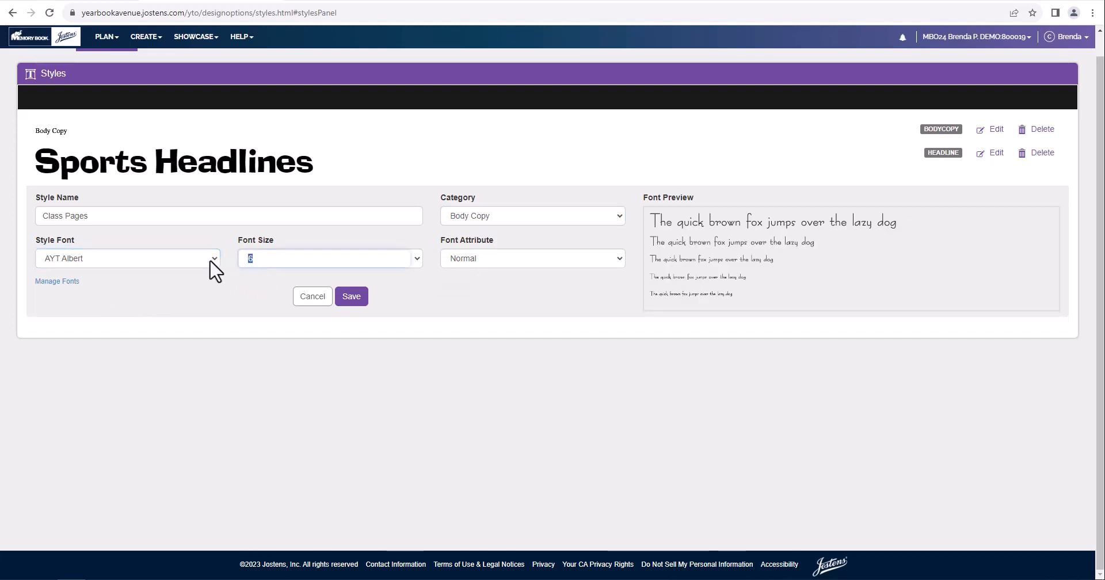
{"action": "type", "text": "12"}
{"action": "left_click", "coordinate": [351, 298]}
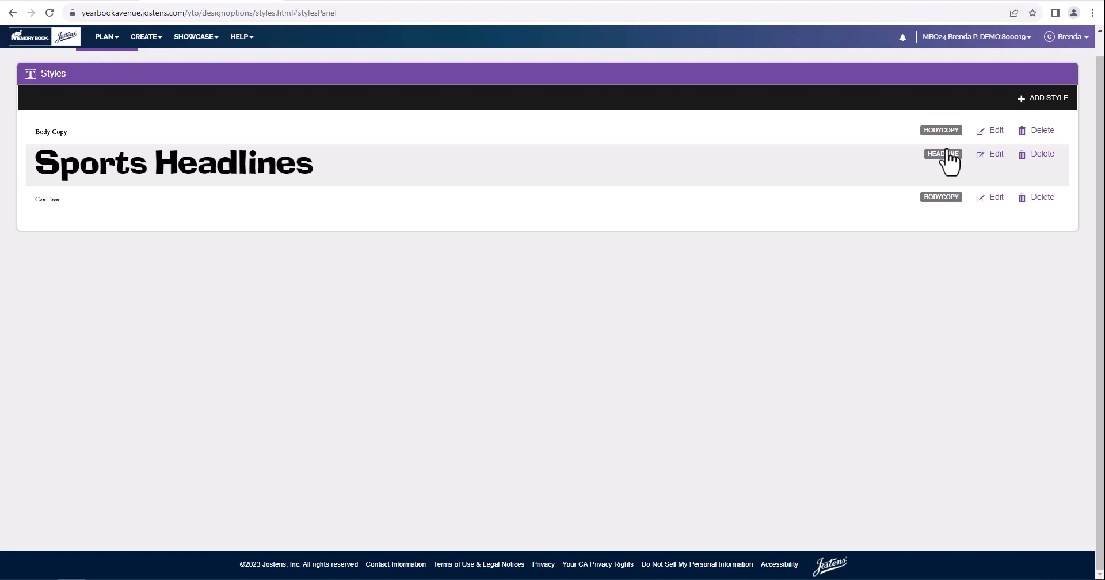
Step: Open the ReplayIt photo submission settings and copy the website's user ID
{"action": "left_click", "coordinate": [94, 46]}
{"action": "left_click", "coordinate": [115, 153]}
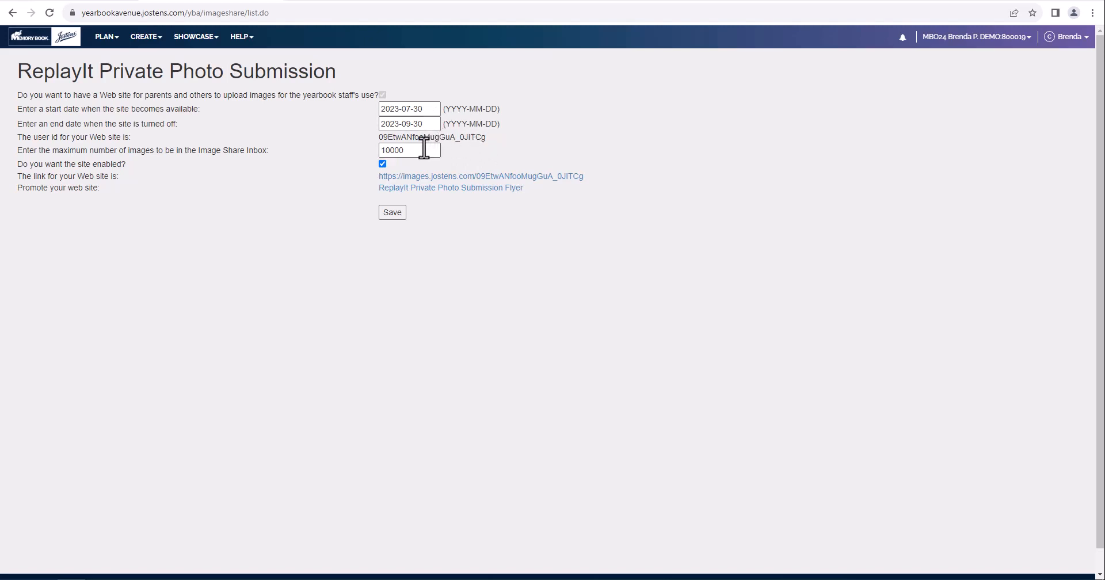
{"action": "left_click_drag", "start_coordinate": [487, 138], "coordinate": [378, 144]}
{"action": "right_click", "coordinate": [394, 139]}
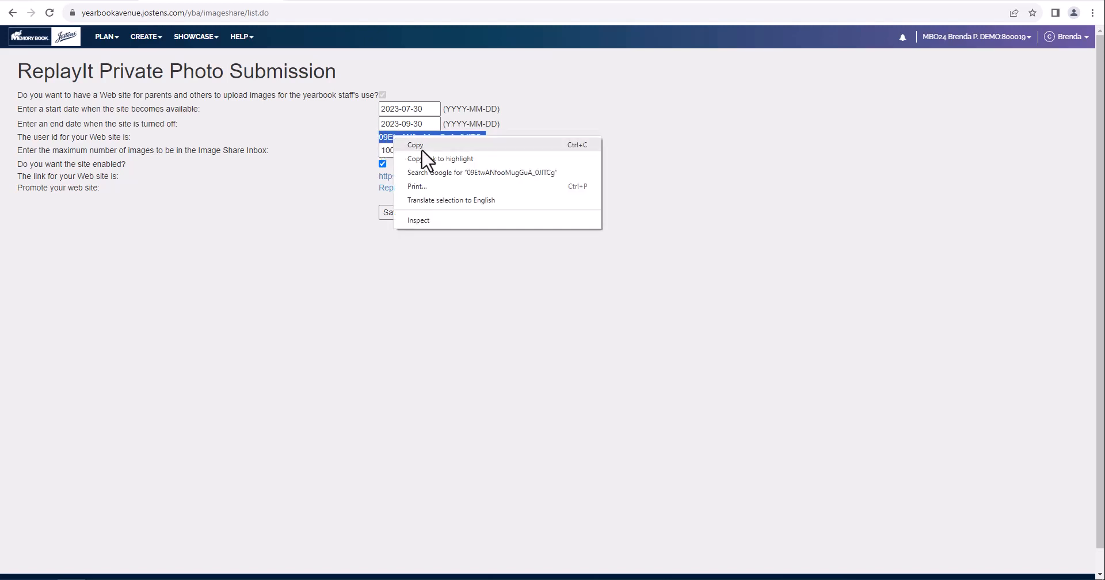
{"action": "left_click", "coordinate": [422, 151]}
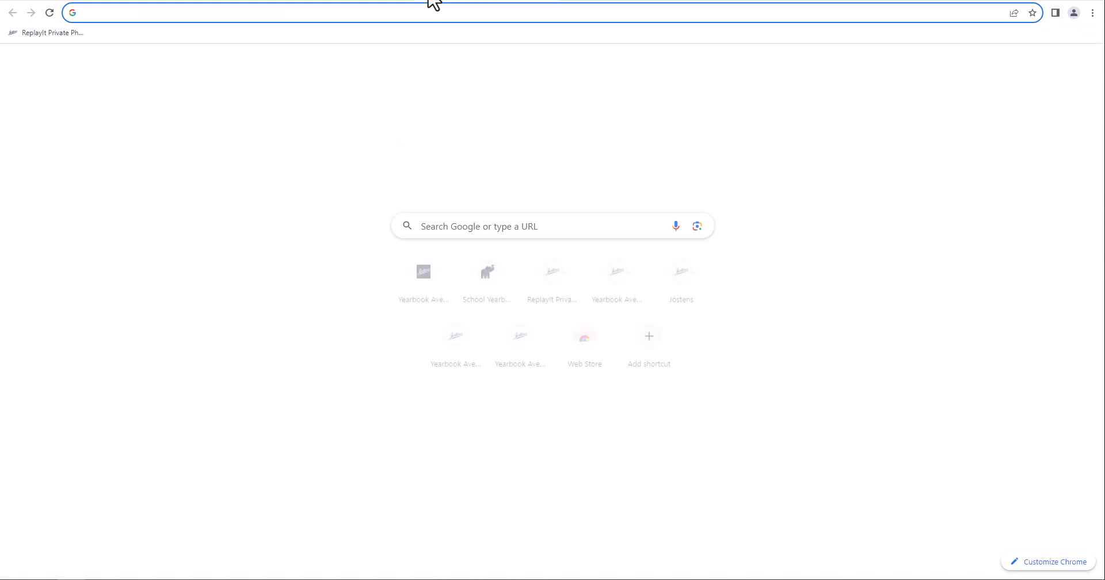
Step: Go to images.jostens.com in a new browser tab and submit the copied user ID to enter the photo submission page
{"action": "type", "text": "images"}
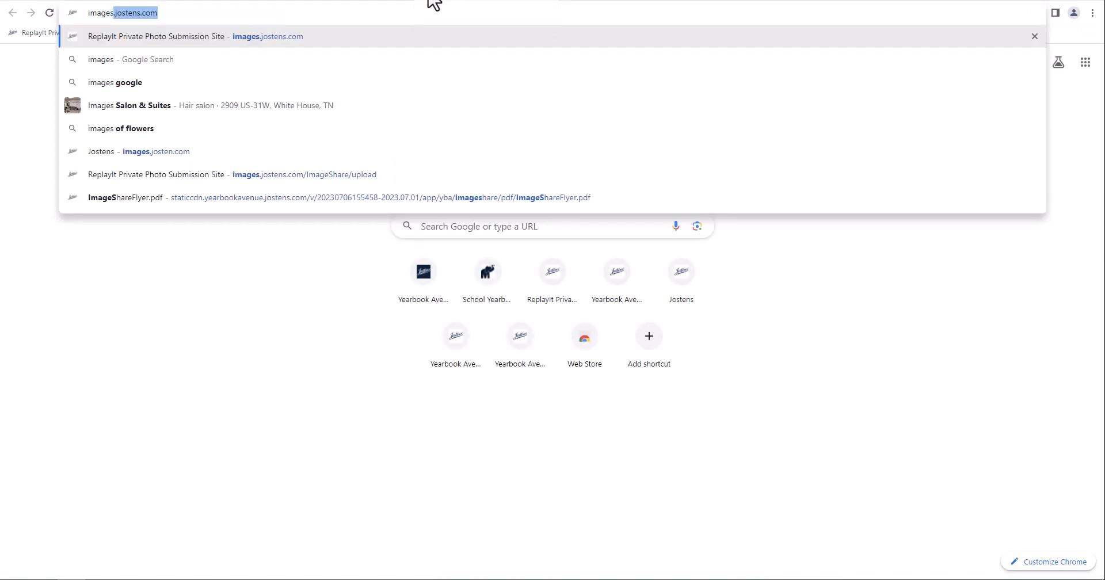
{"action": "key", "text": "Return"}
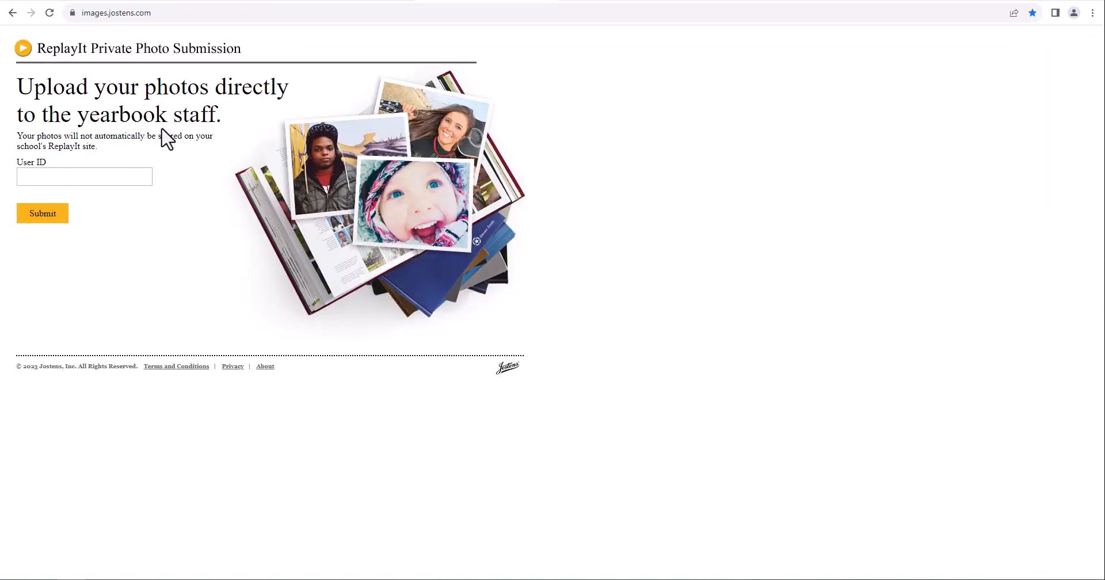
{"action": "right_click", "coordinate": [107, 176]}
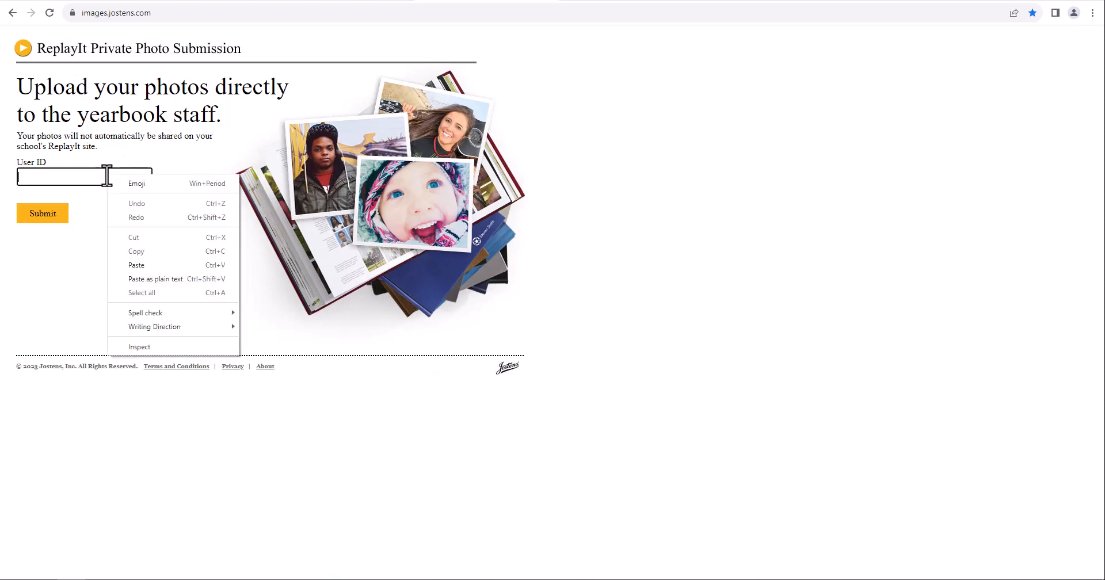
{"action": "left_click", "coordinate": [145, 262]}
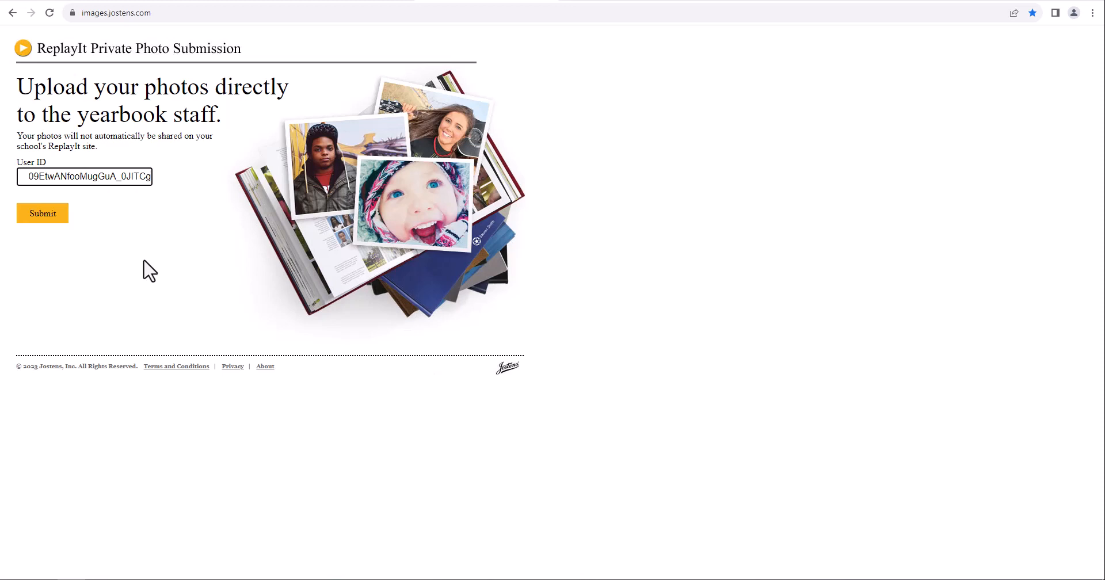
{"action": "left_click", "coordinate": [50, 211]}
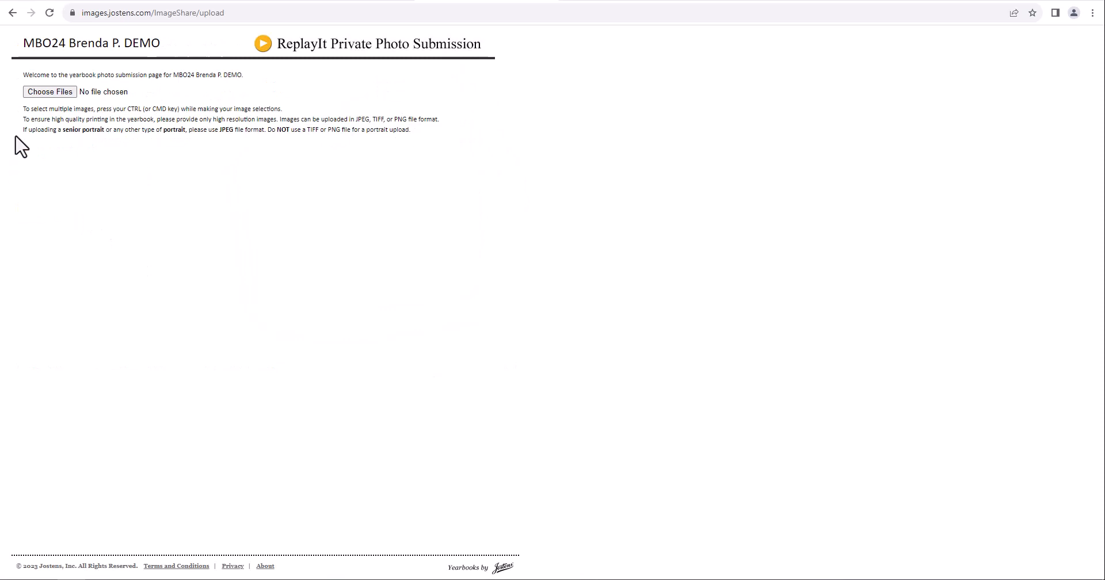
Step: Upload the image IL00041.TIF from the Downloads folder to the photo submission page
{"action": "left_click", "coordinate": [41, 94]}
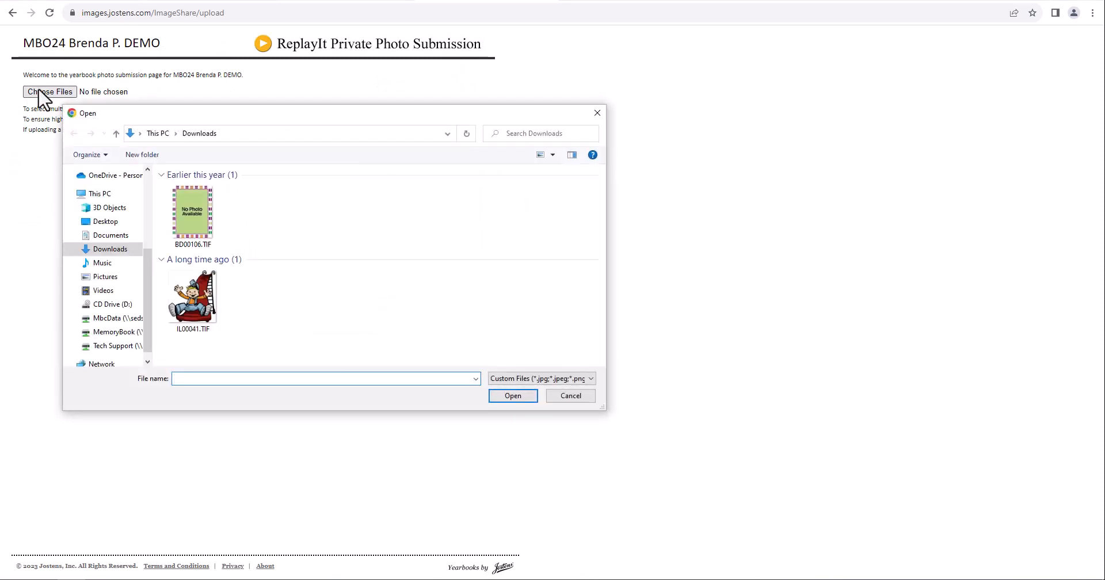
{"action": "left_click", "coordinate": [199, 282]}
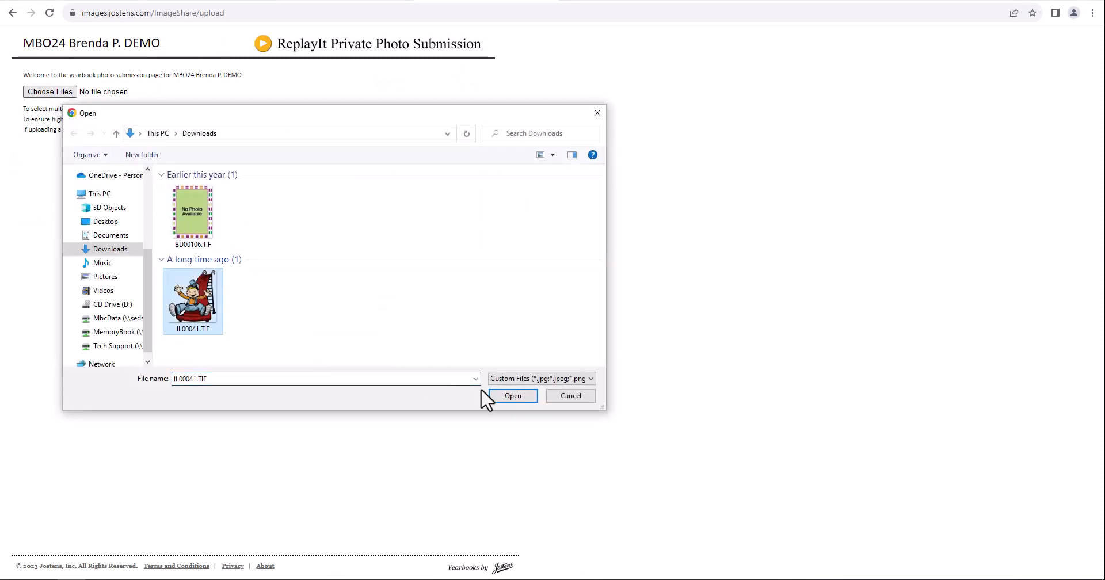
{"action": "left_click", "coordinate": [499, 395]}
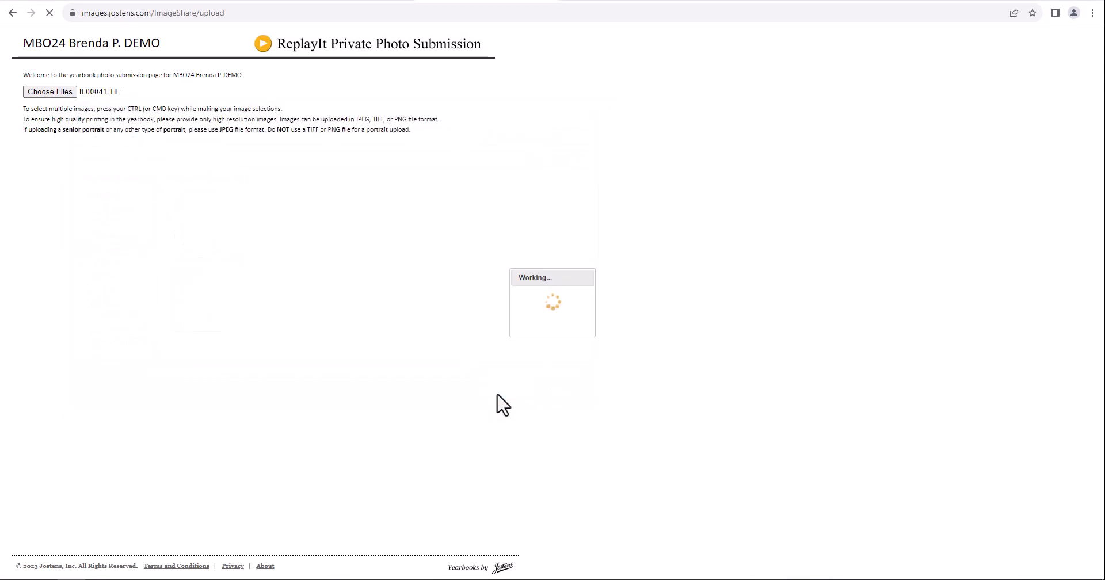